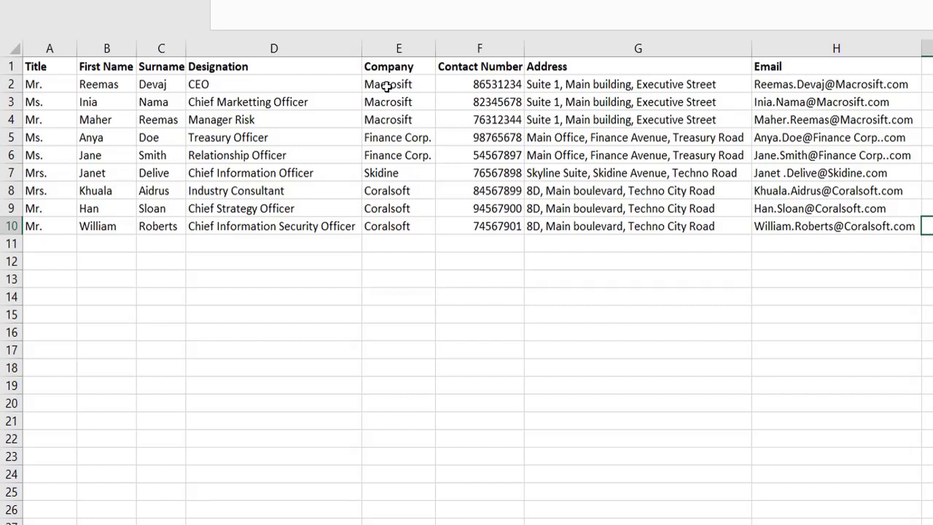
- Select cell F2 in the Contact Number column of the invitee table
click(387, 86)
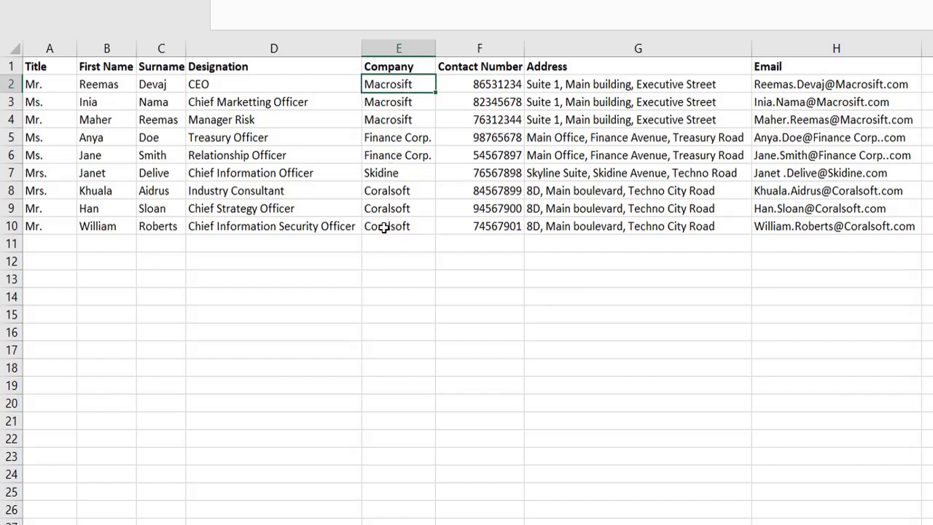
click(87, 84)
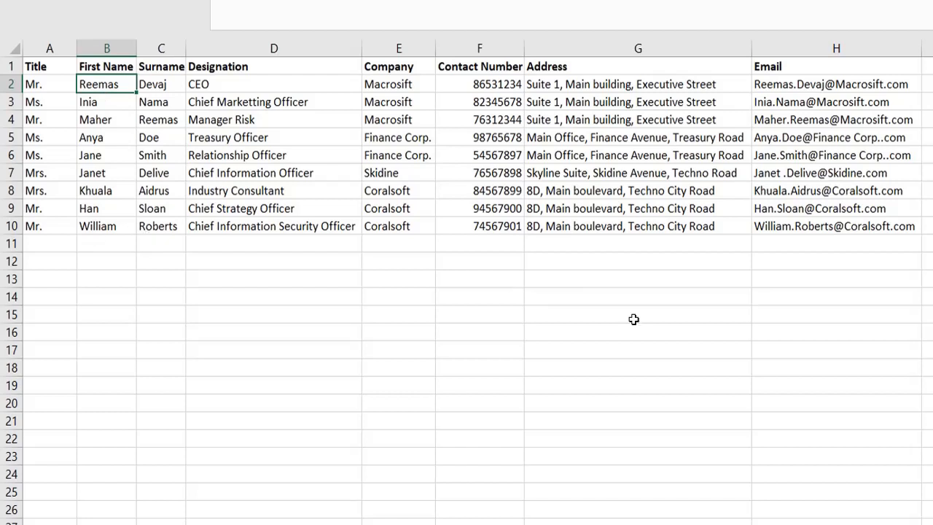
click(486, 85)
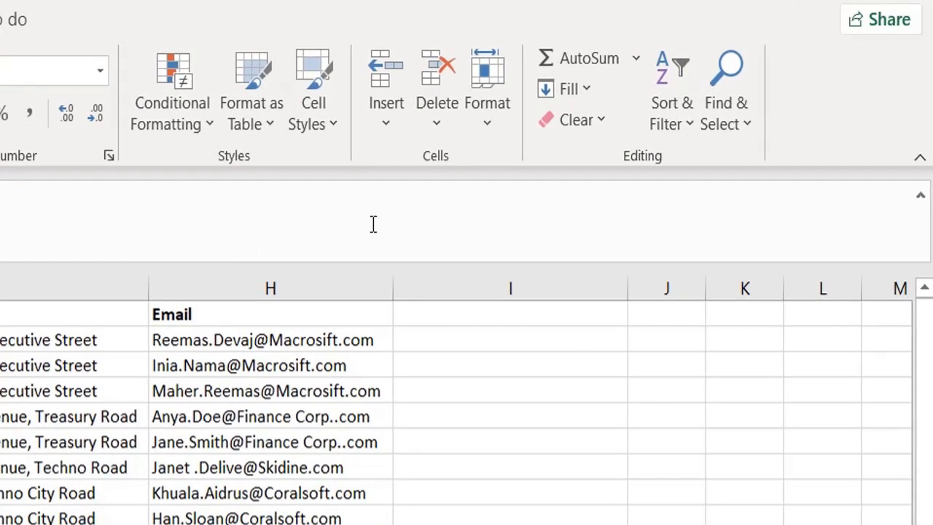
- Start a custom sort of the invitee table and add three more sort levels
click(683, 143)
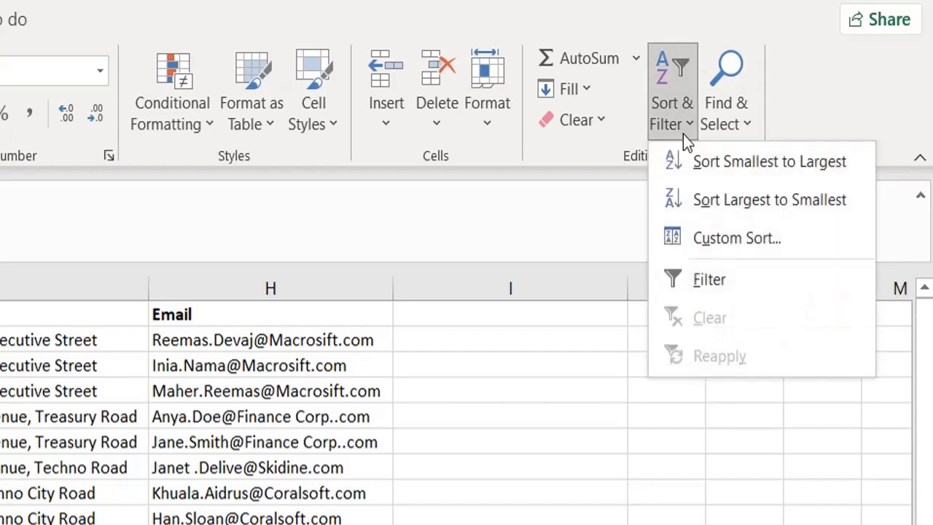
click(717, 238)
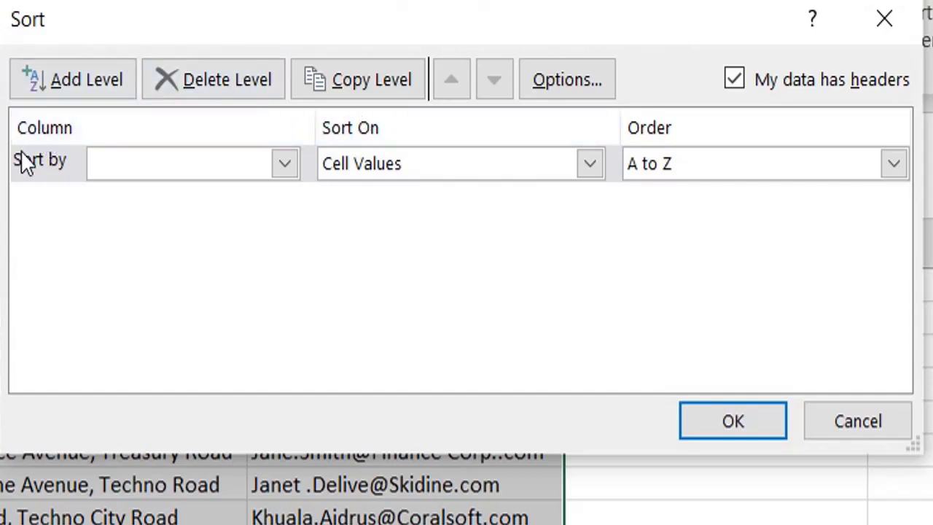
click(287, 172)
click(287, 172)
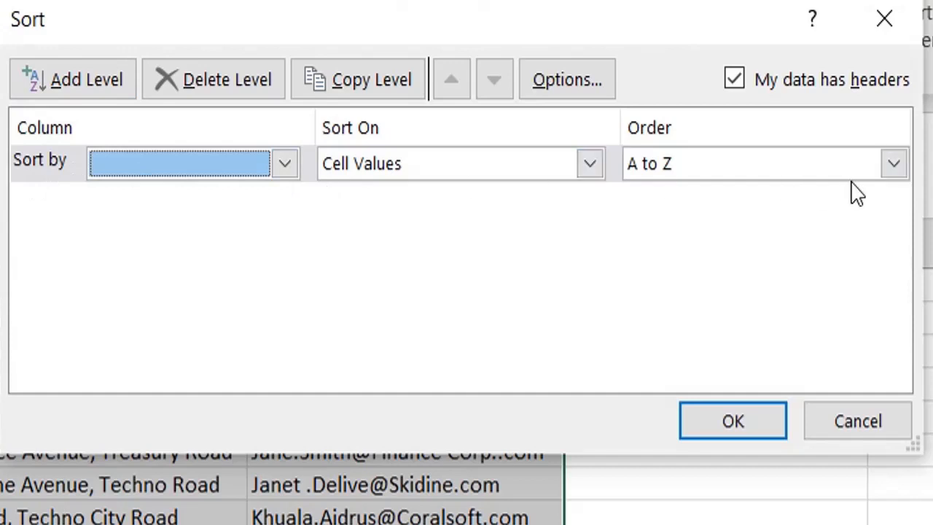
click(86, 80)
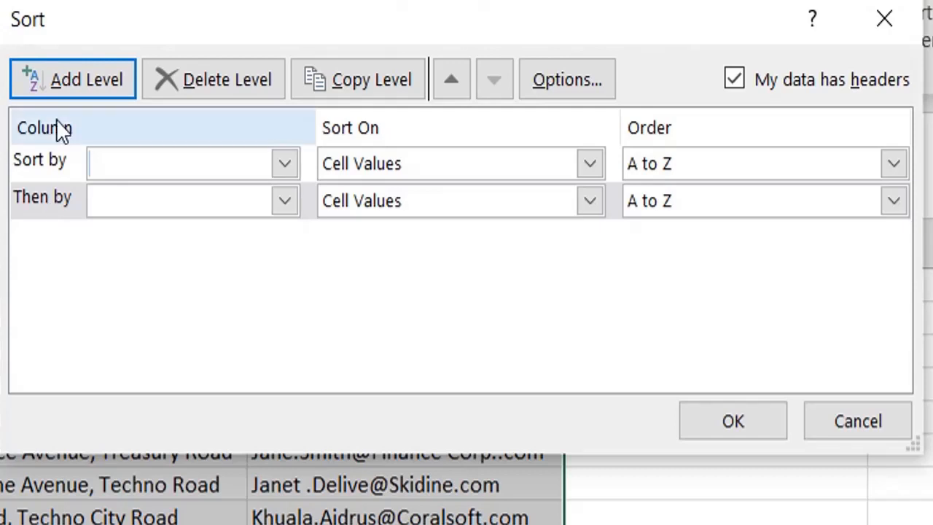
click(69, 82)
click(71, 84)
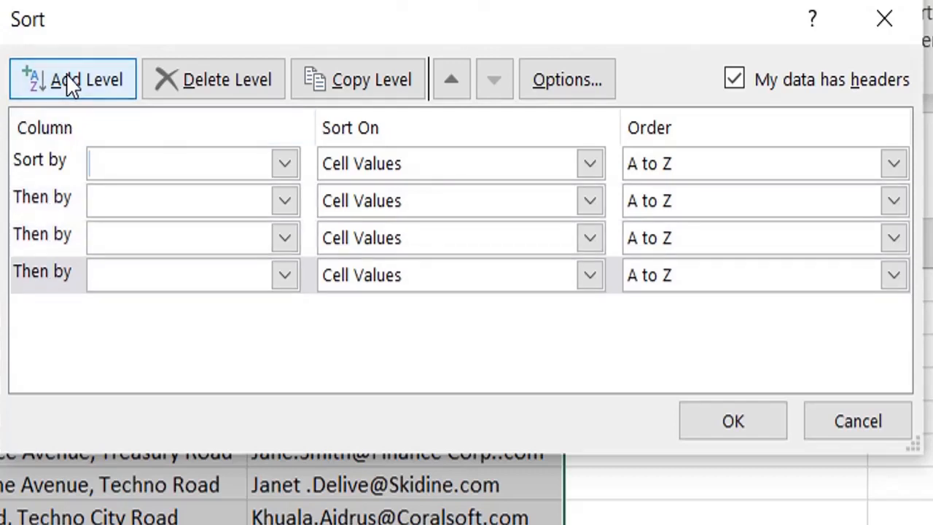
- Delete two of the added empty sort levels, starting with the second level in the list
click(139, 210)
click(138, 210)
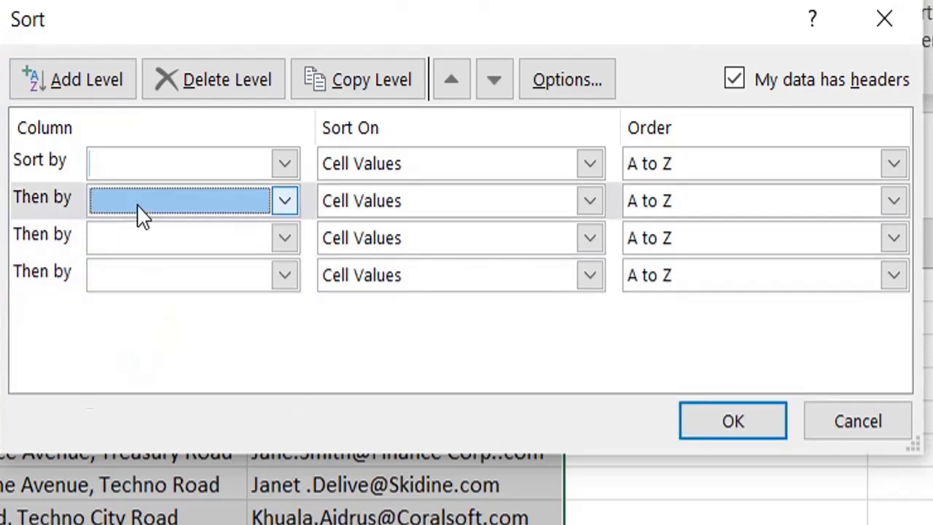
click(43, 216)
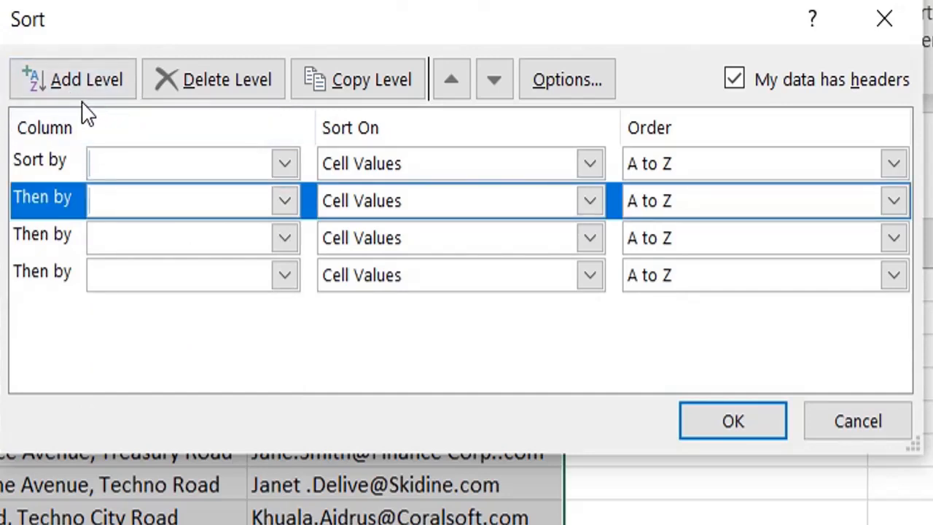
click(201, 96)
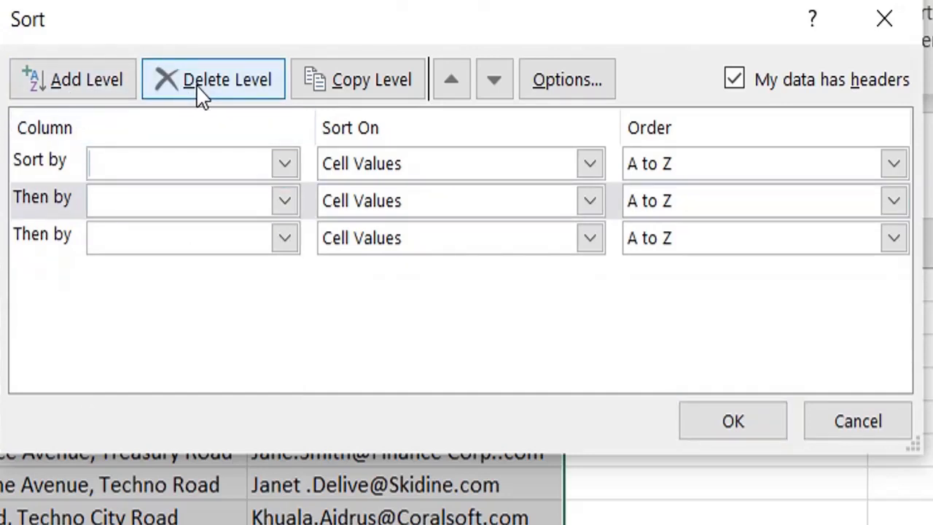
click(201, 95)
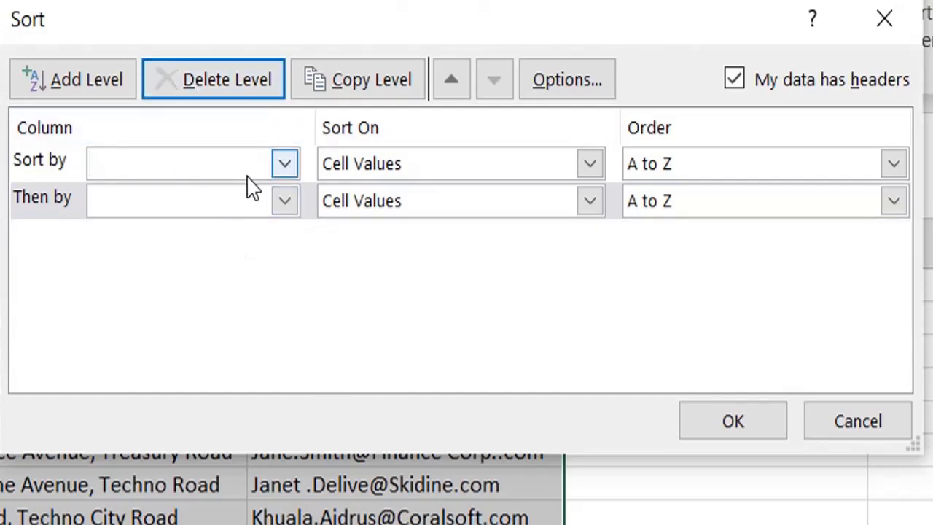
- Set the first sort level to Title, and copy it as a second level set to First Name
click(279, 175)
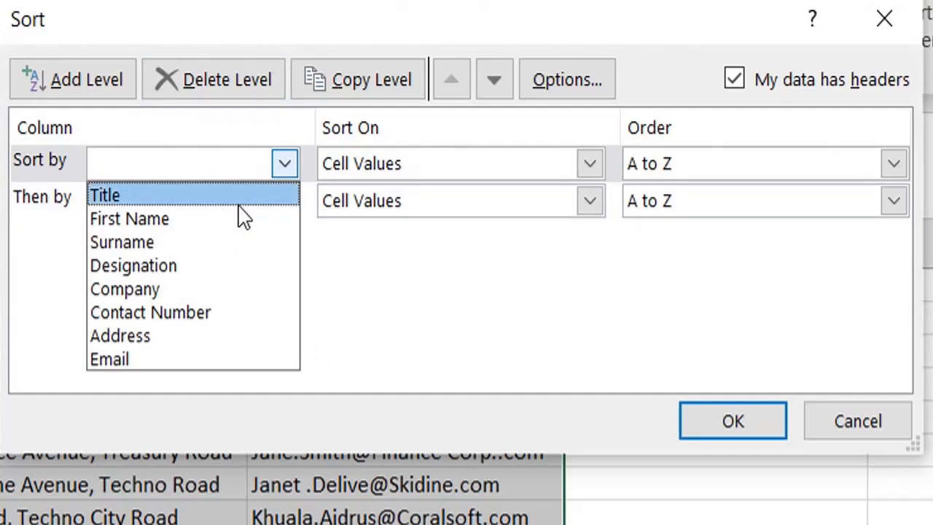
click(244, 196)
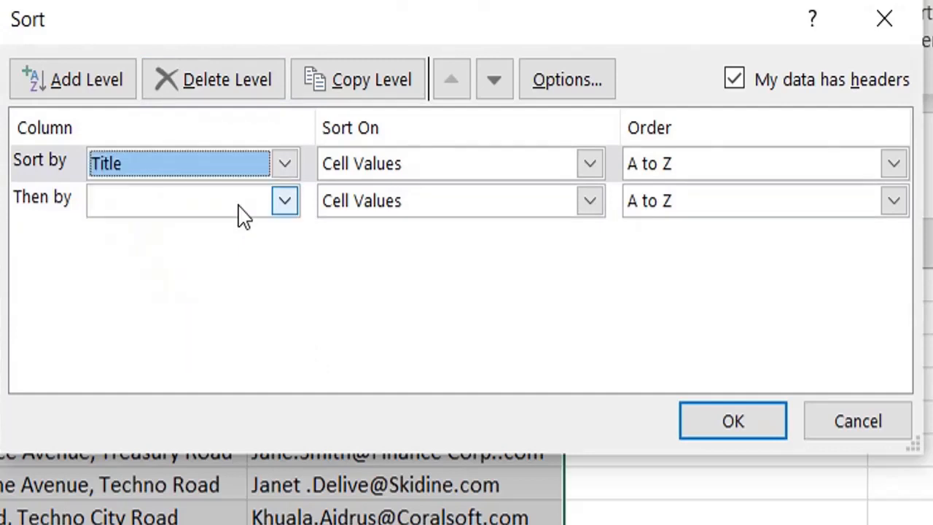
click(362, 109)
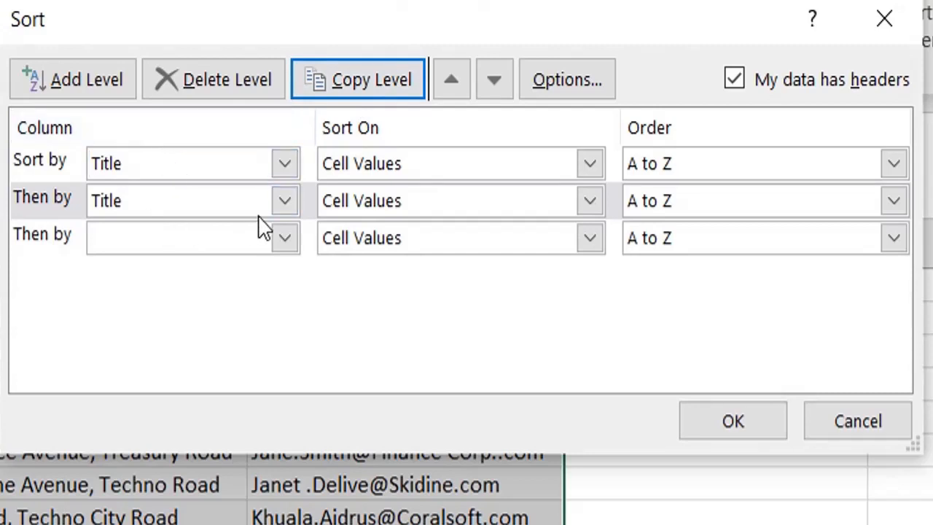
click(279, 208)
click(236, 267)
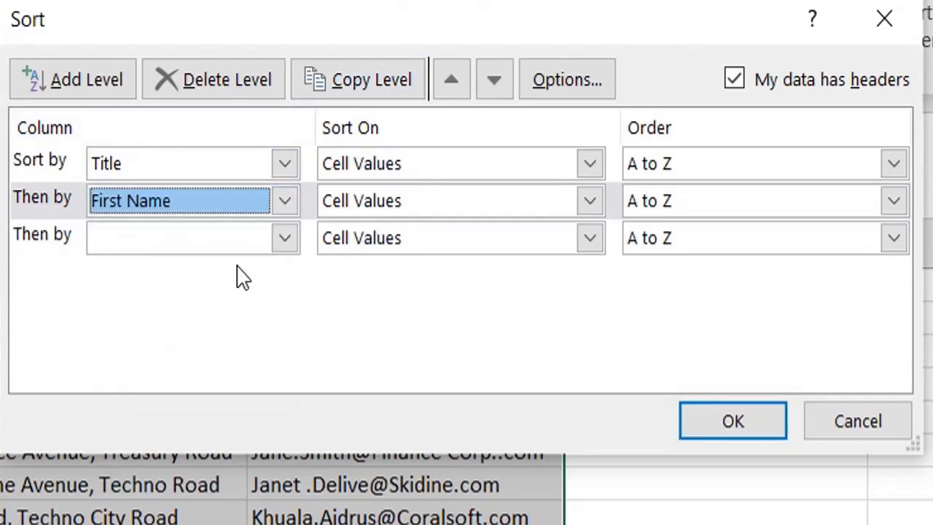
- Duplicate the First Name sort level and delete the duplicate again
click(387, 92)
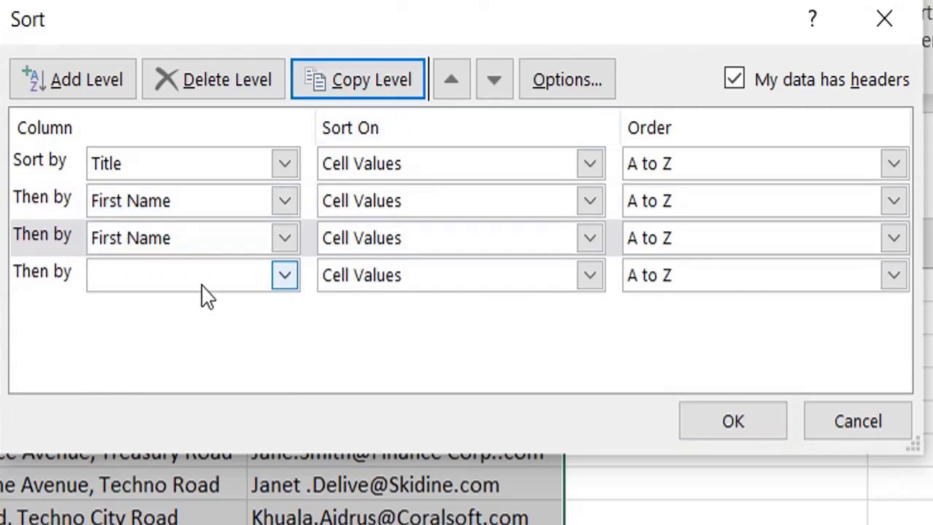
click(279, 239)
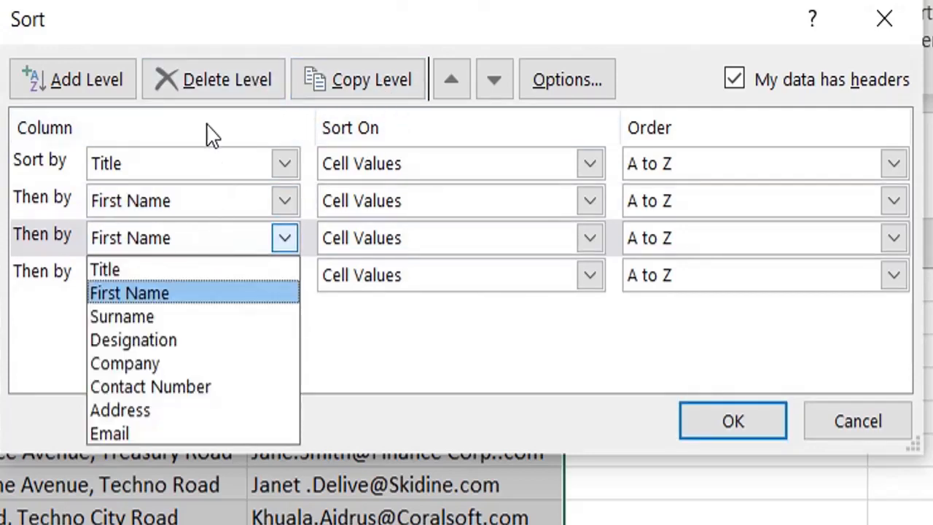
click(218, 83)
click(217, 82)
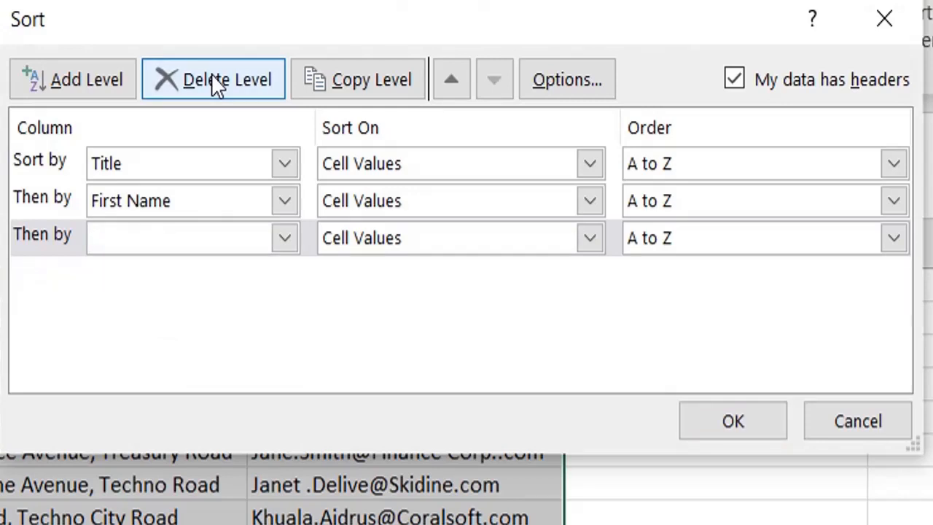
- Move the First Name sort level above the Title level
click(141, 203)
click(40, 179)
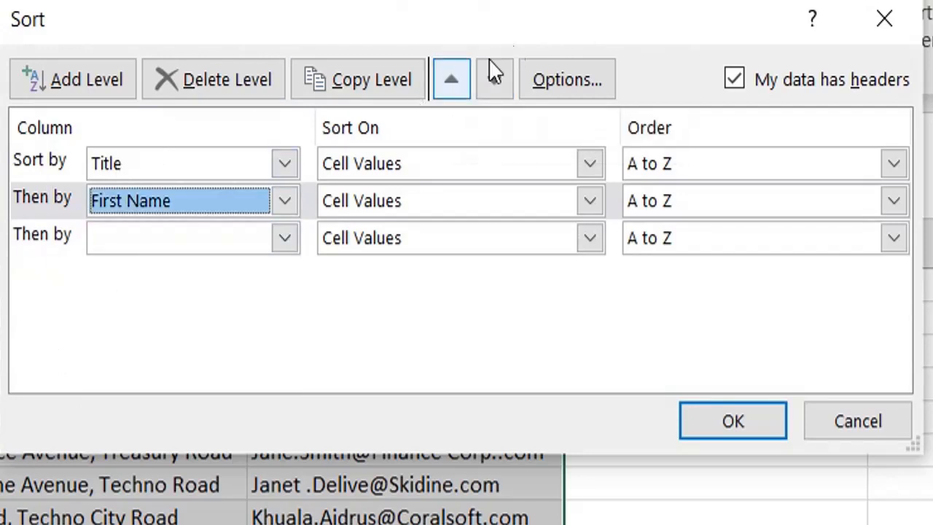
click(452, 80)
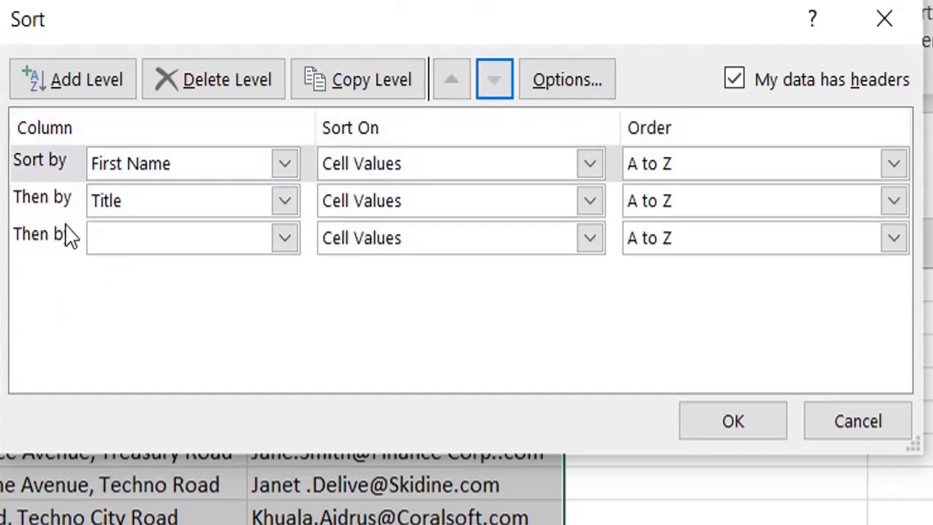
- Move the empty third sort level up to first place and back down to last place
click(37, 203)
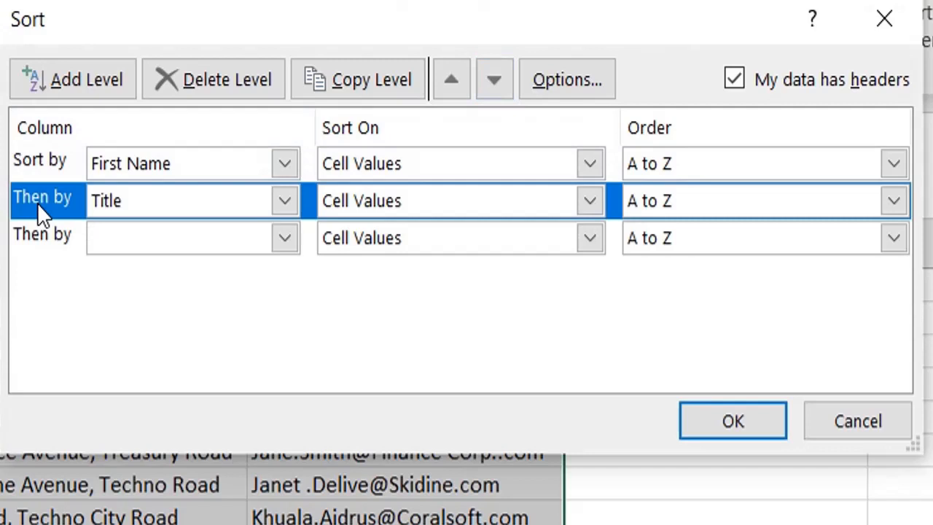
click(39, 253)
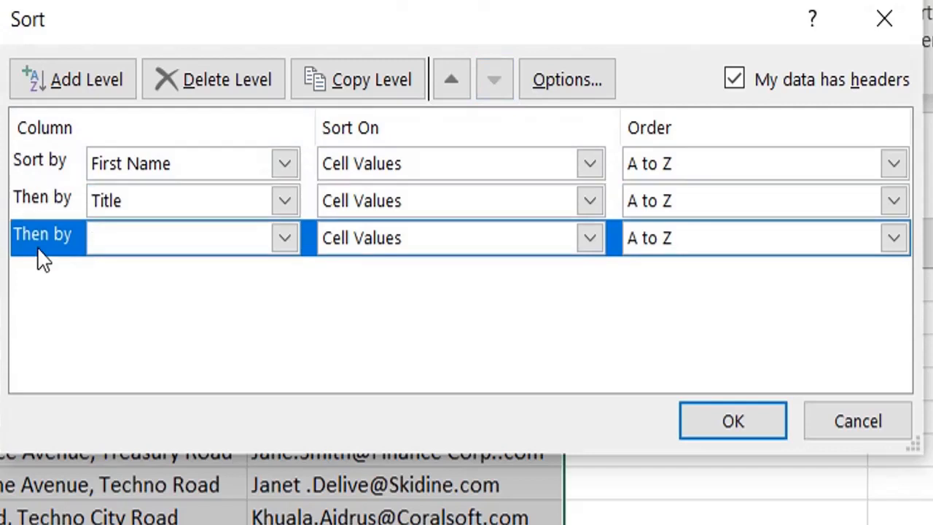
click(448, 81)
click(449, 82)
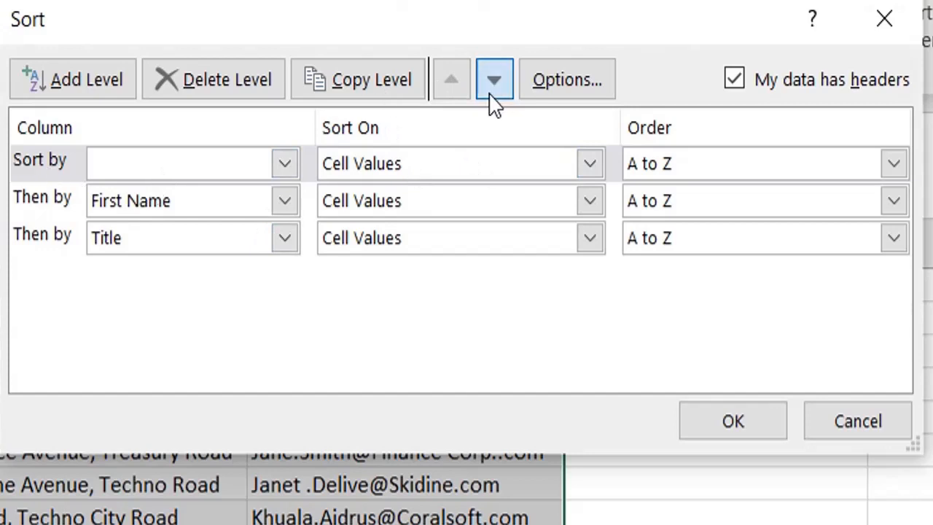
click(493, 100)
click(493, 101)
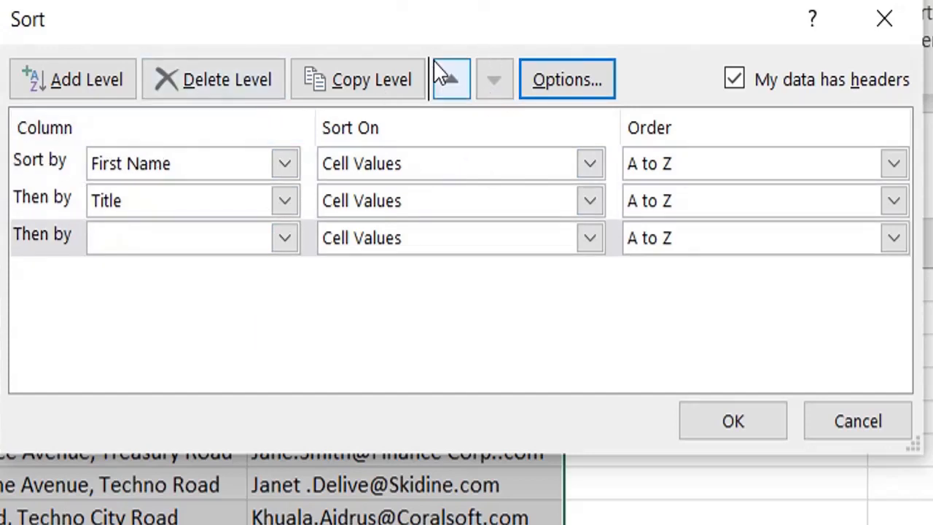
- Turn case sensitivity on and off again in the sort options, and cancel the whole custom sort
click(63, 161)
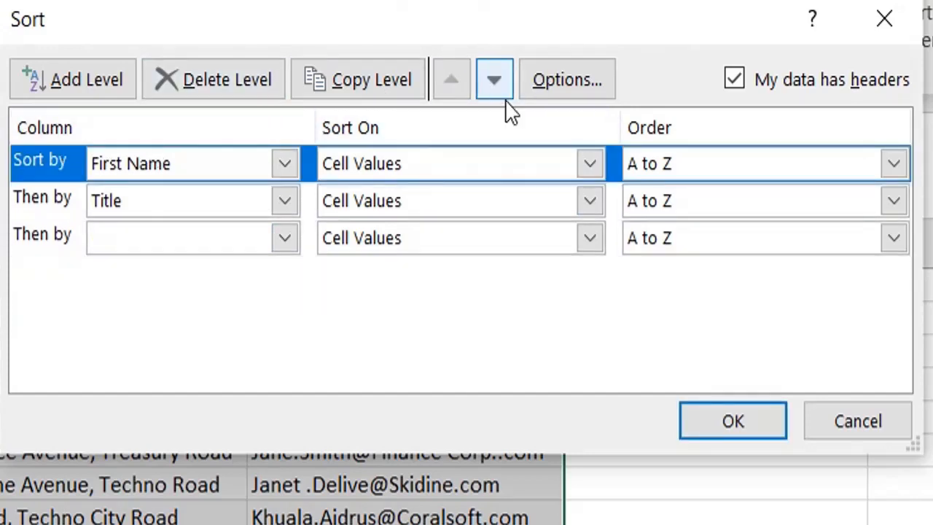
click(576, 81)
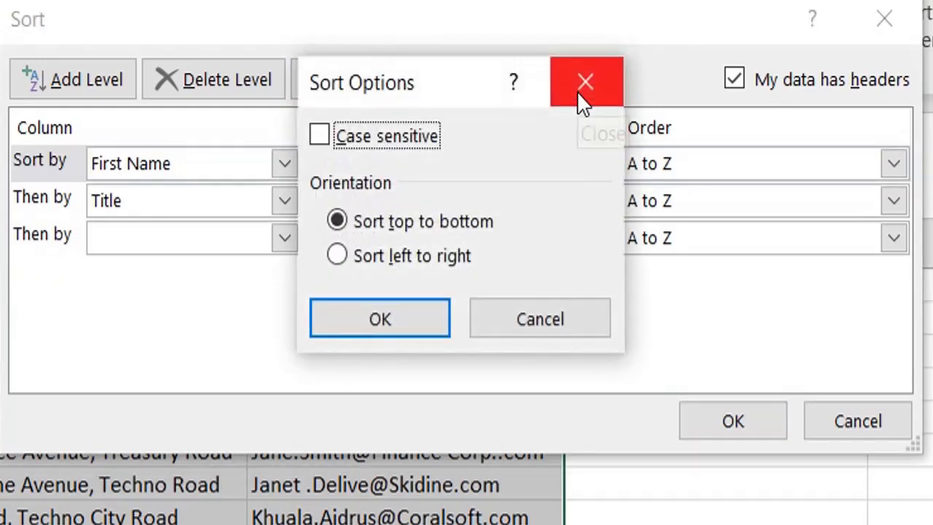
click(341, 144)
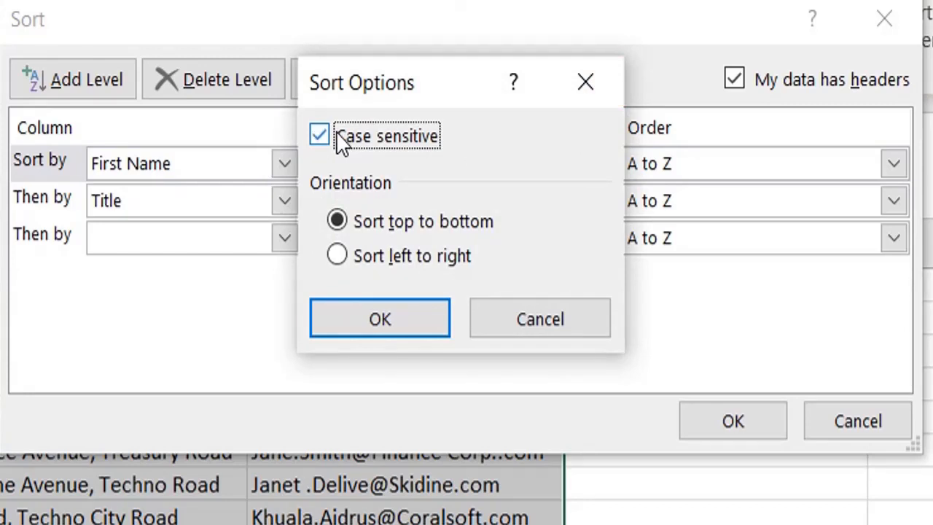
click(341, 143)
click(423, 323)
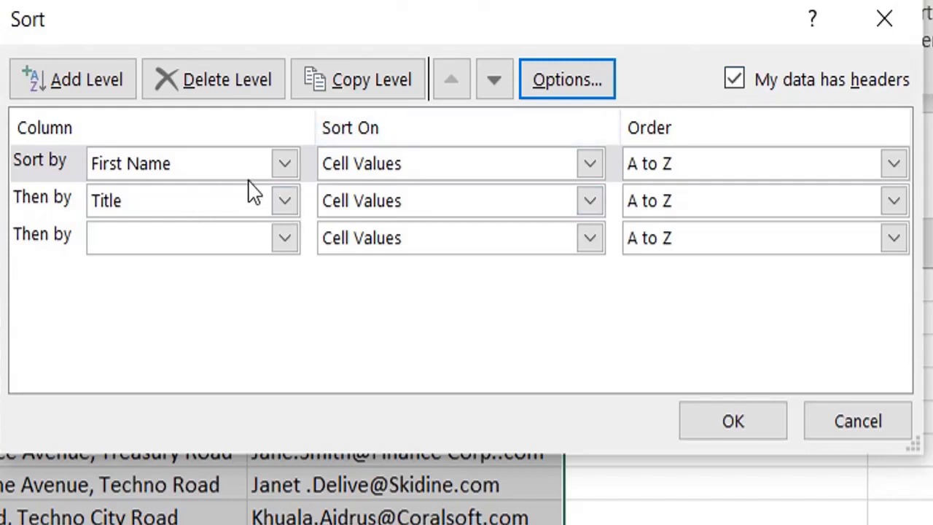
click(880, 433)
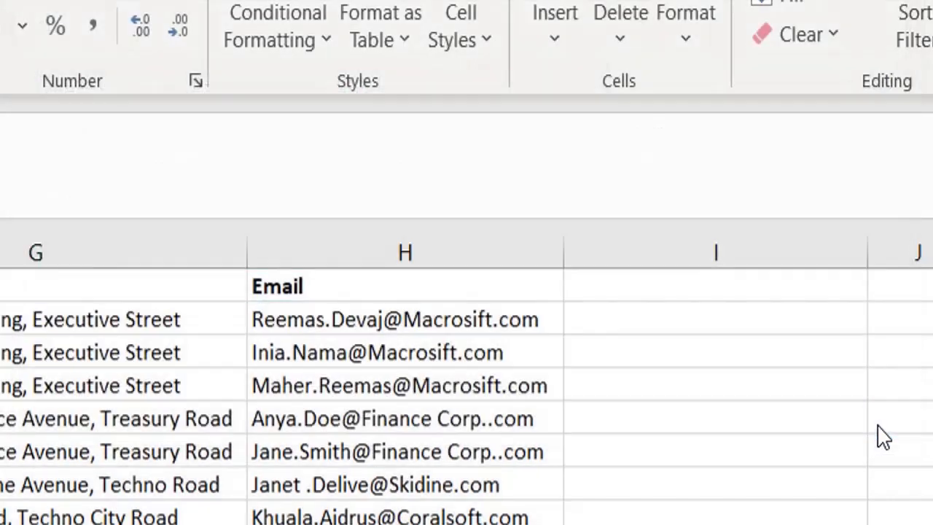
- Start a custom sort of the invitee list with Company as the first sort column
click(920, 45)
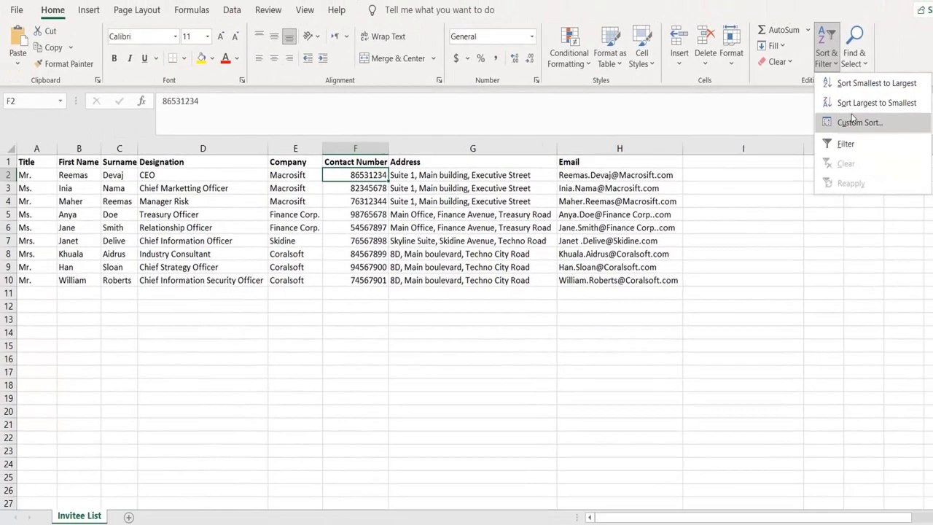
click(852, 119)
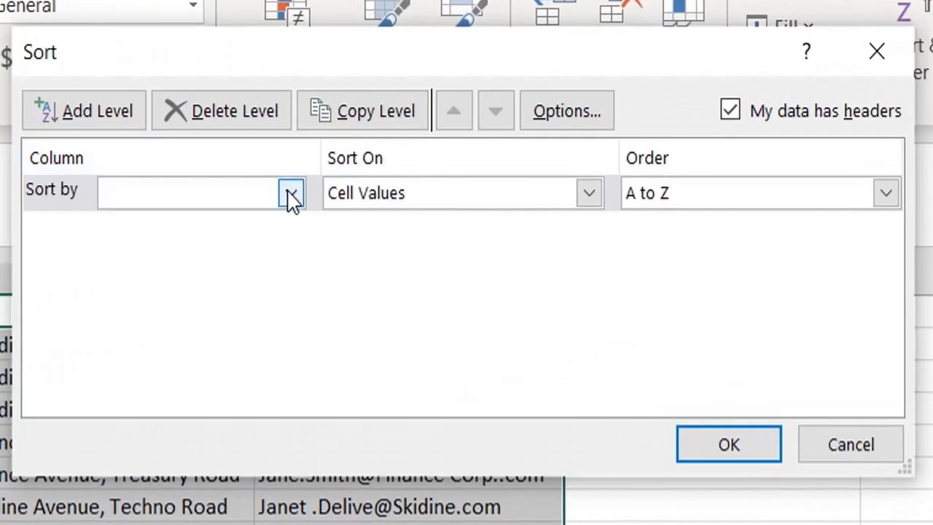
click(409, 159)
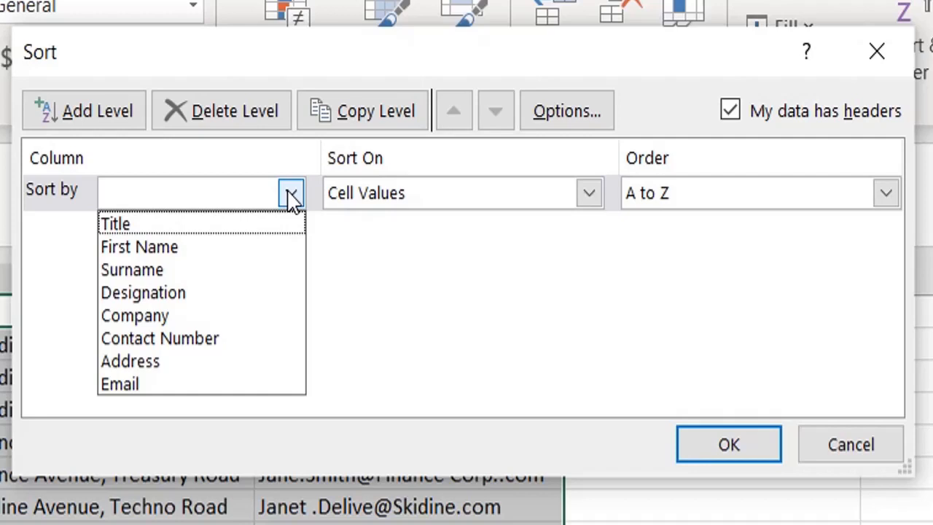
click(188, 319)
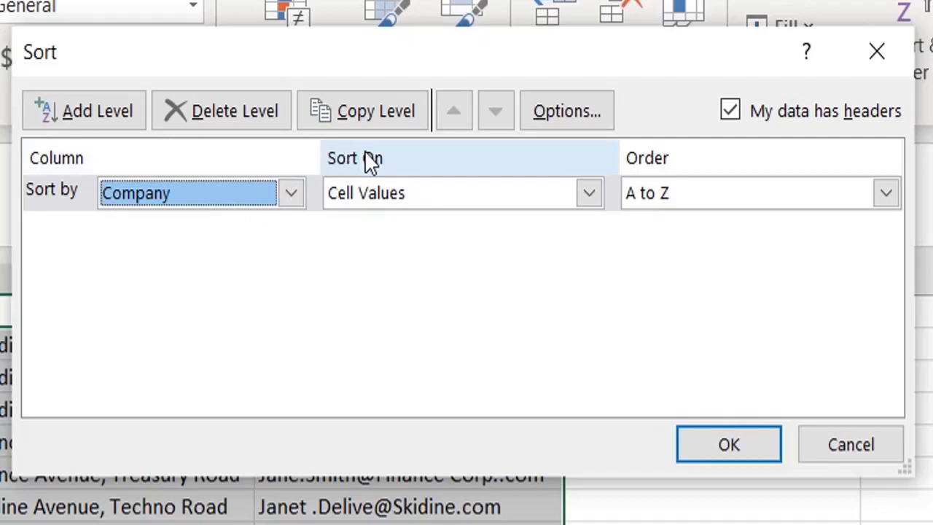
- Switch the Company level to sort on Cell Color and back to Cell Values
click(589, 198)
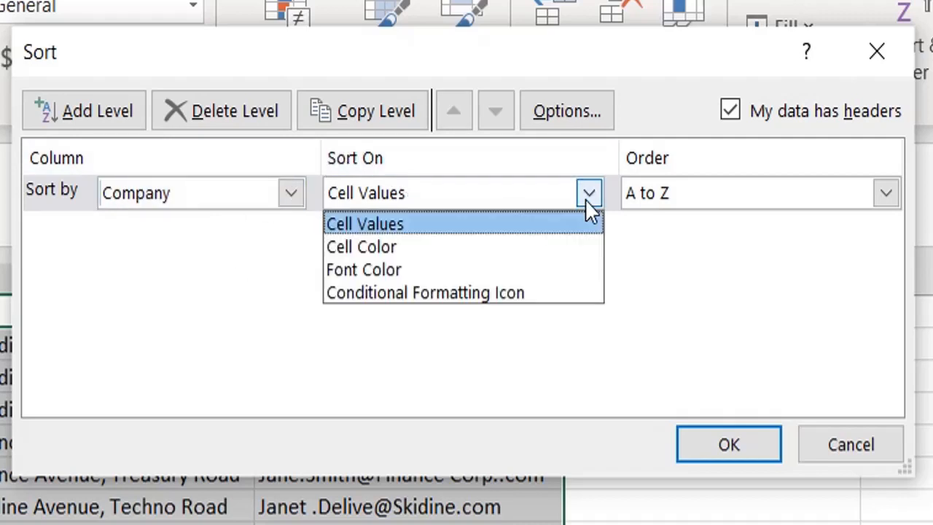
click(437, 251)
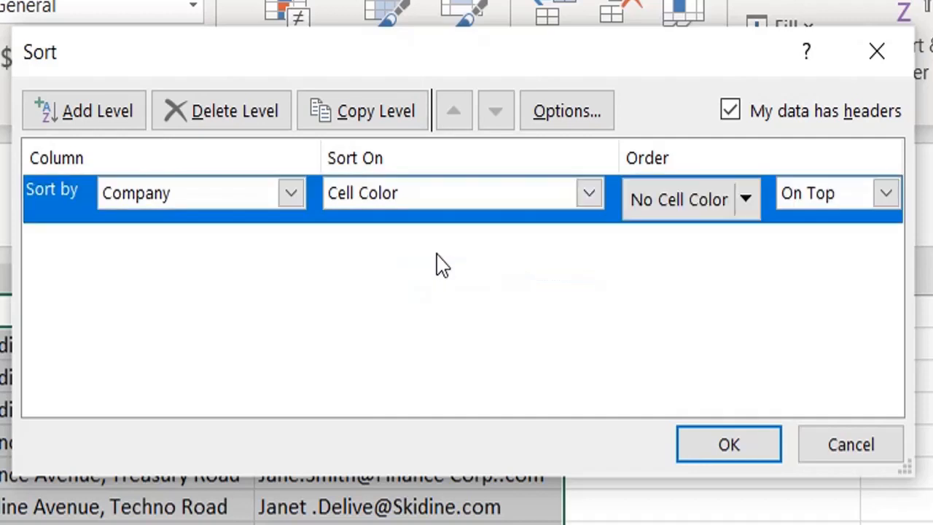
click(592, 197)
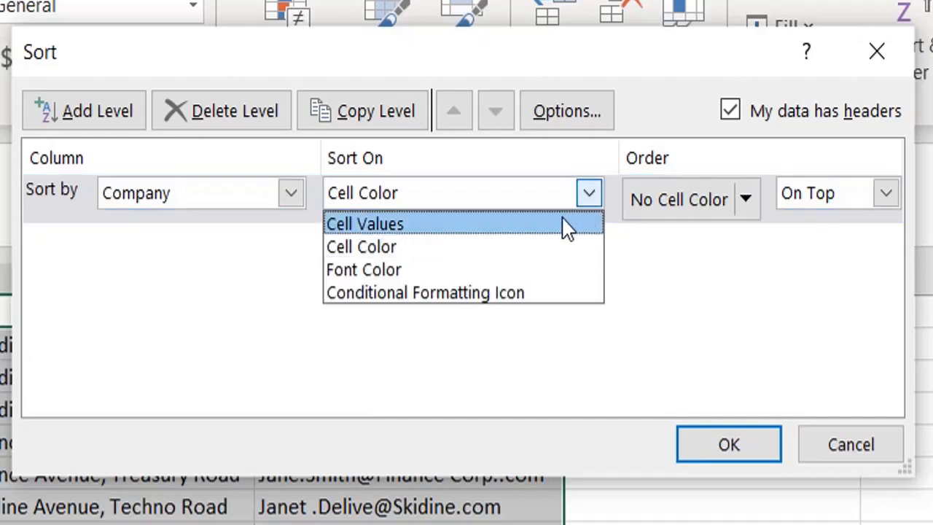
click(568, 226)
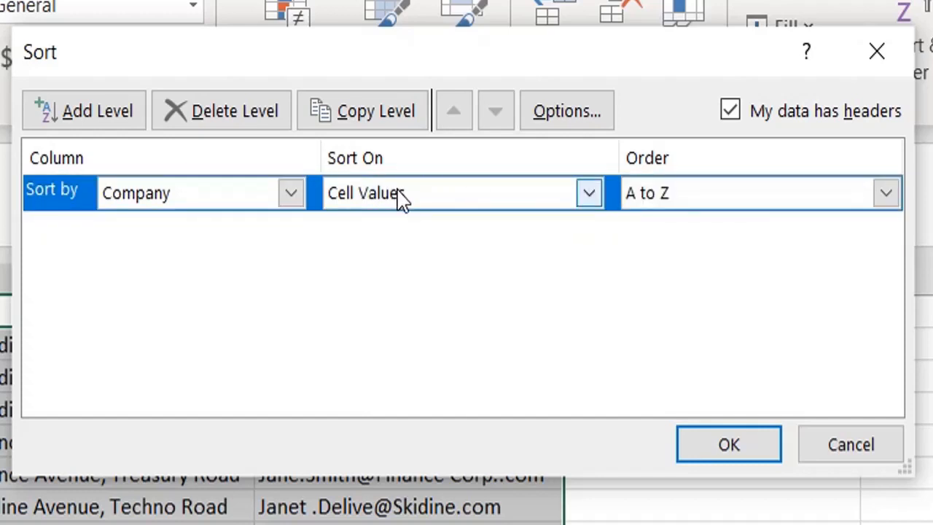
- Open the custom lists for the Company level's order, enter the empty list entries area, and cancel
click(886, 194)
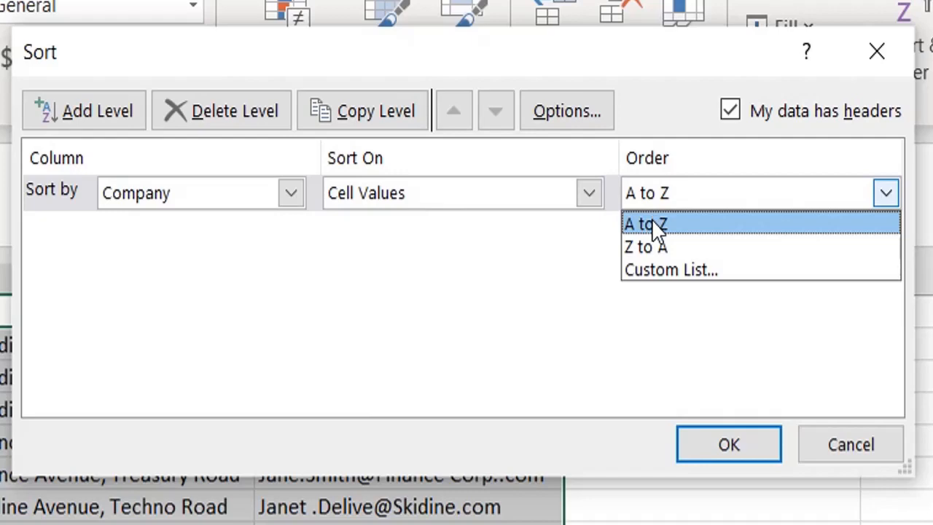
click(658, 268)
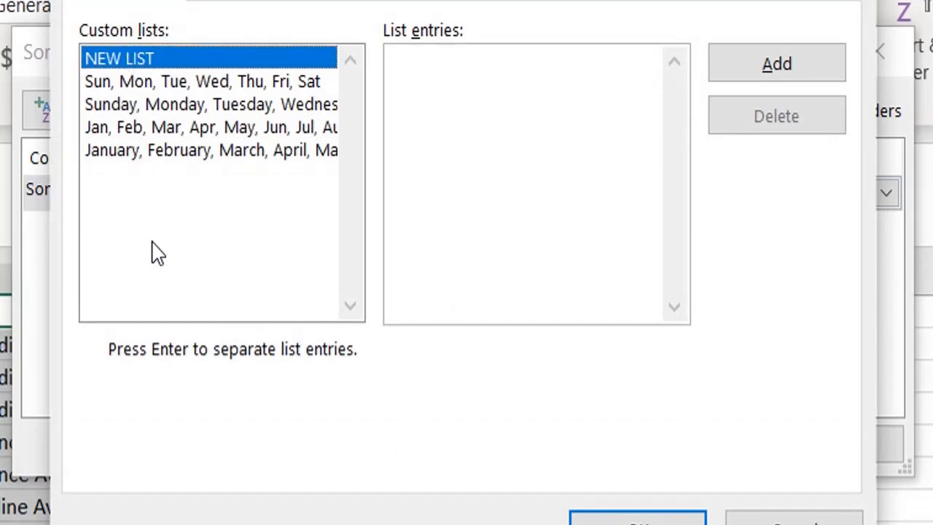
click(419, 100)
click(794, 522)
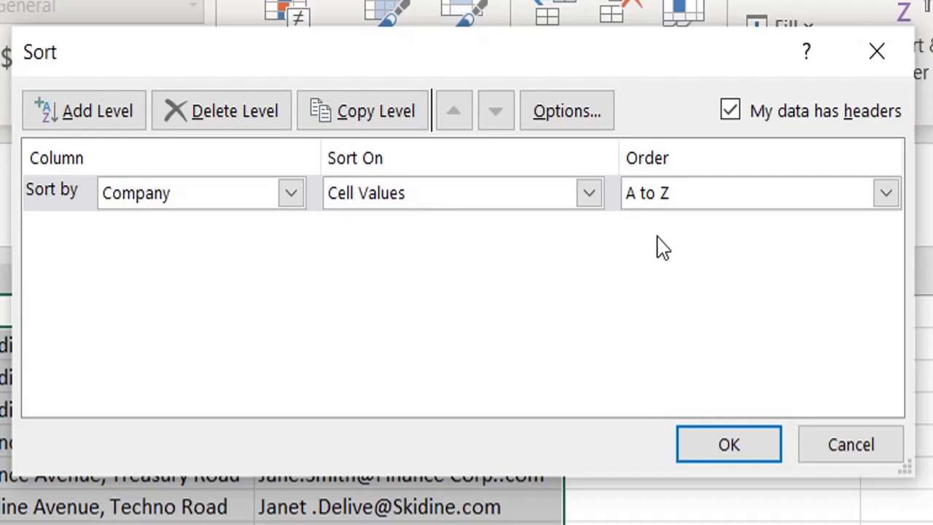
- Set the Company level to sort on Cell Color and view its colour and placement choices
click(590, 194)
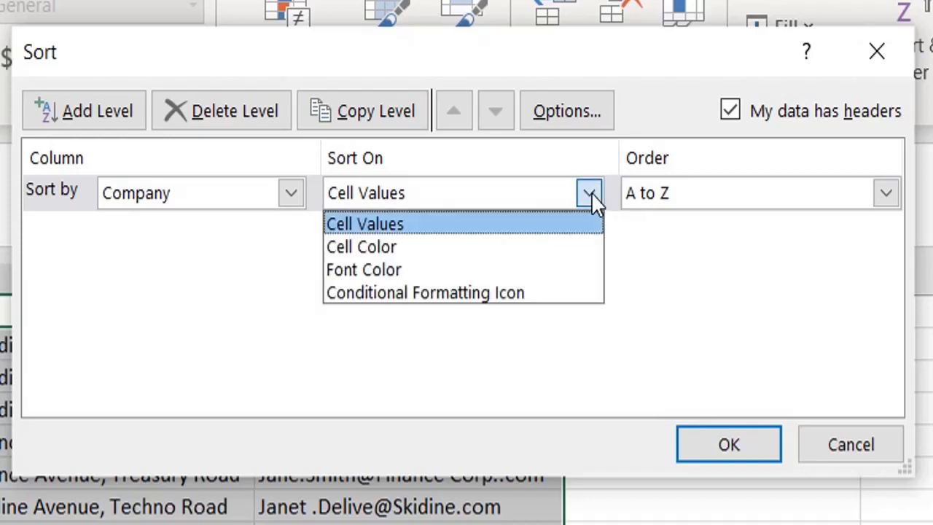
click(520, 239)
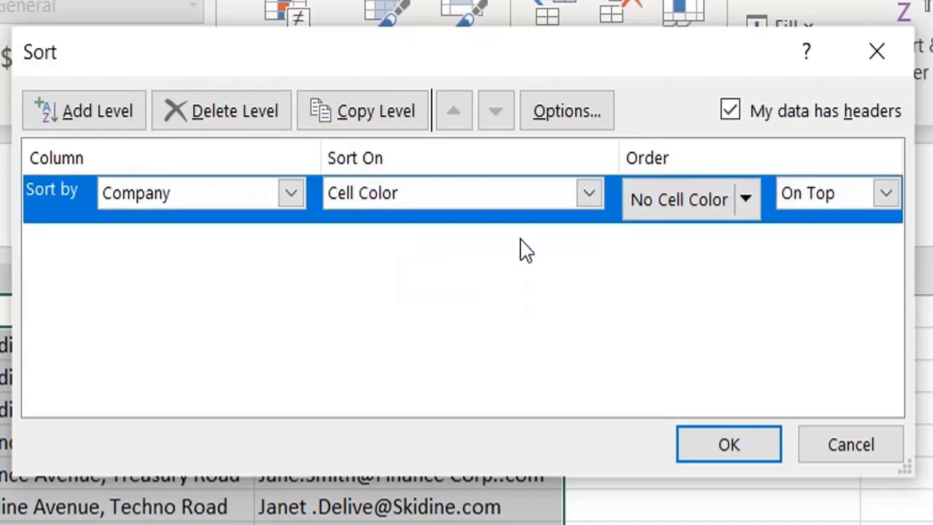
click(750, 194)
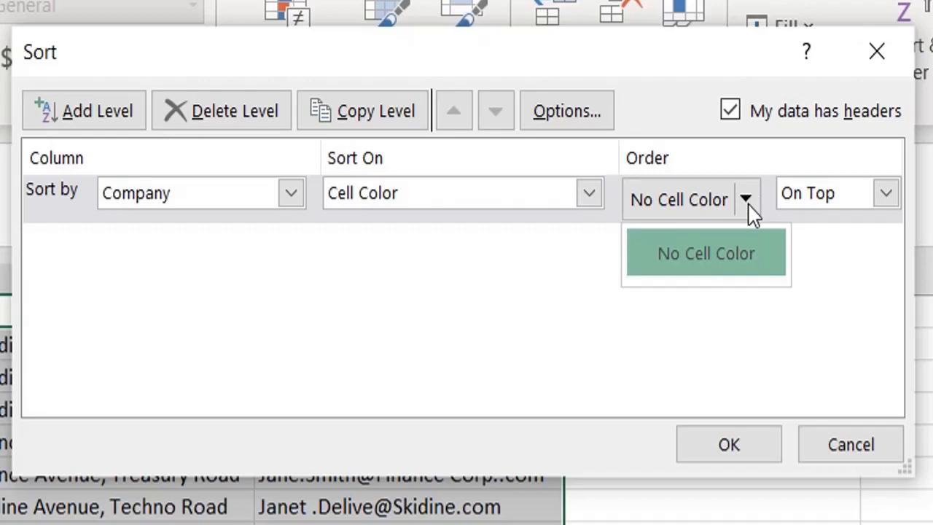
click(885, 198)
click(885, 198)
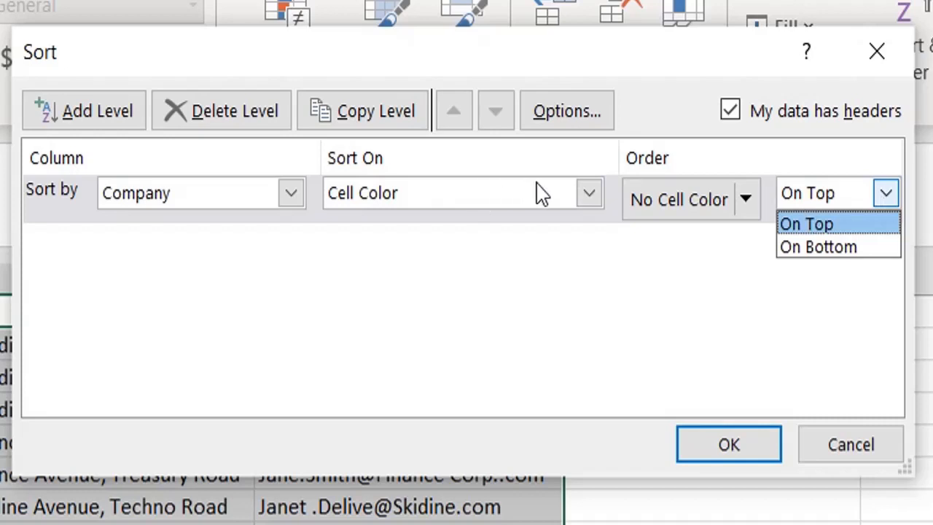
click(591, 195)
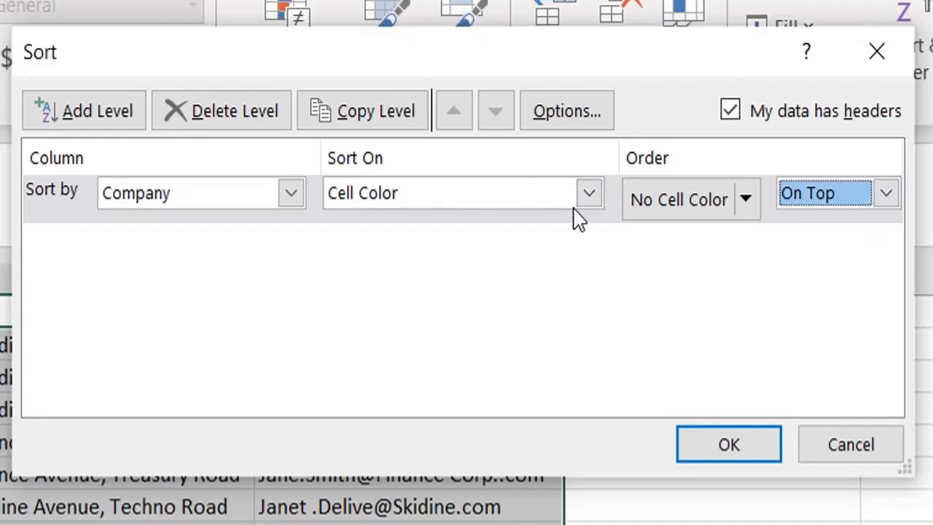
- Set the Company level to sort on Font Color and view its colour and placement choices
click(586, 202)
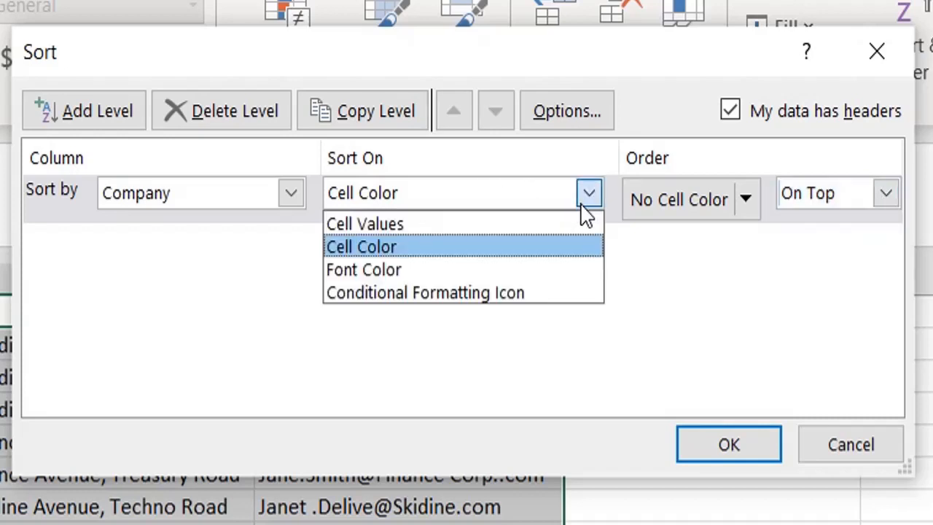
click(438, 275)
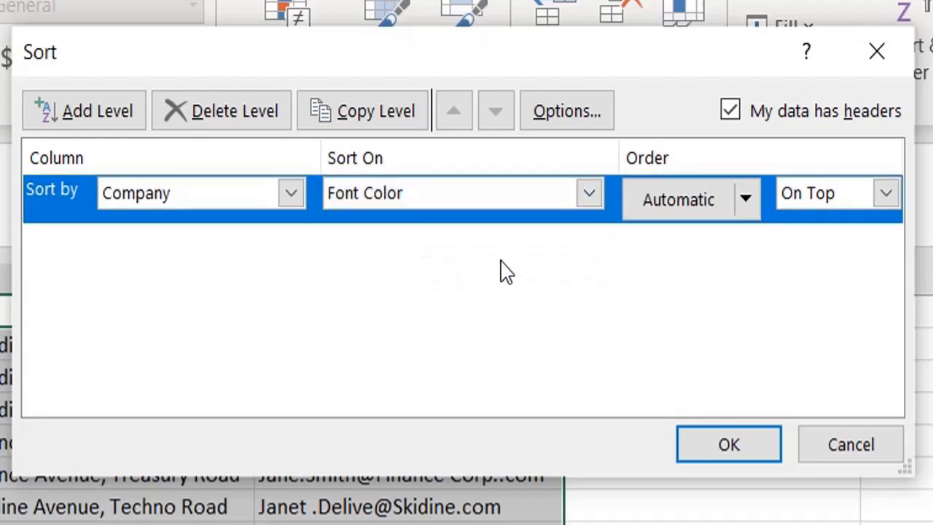
click(747, 219)
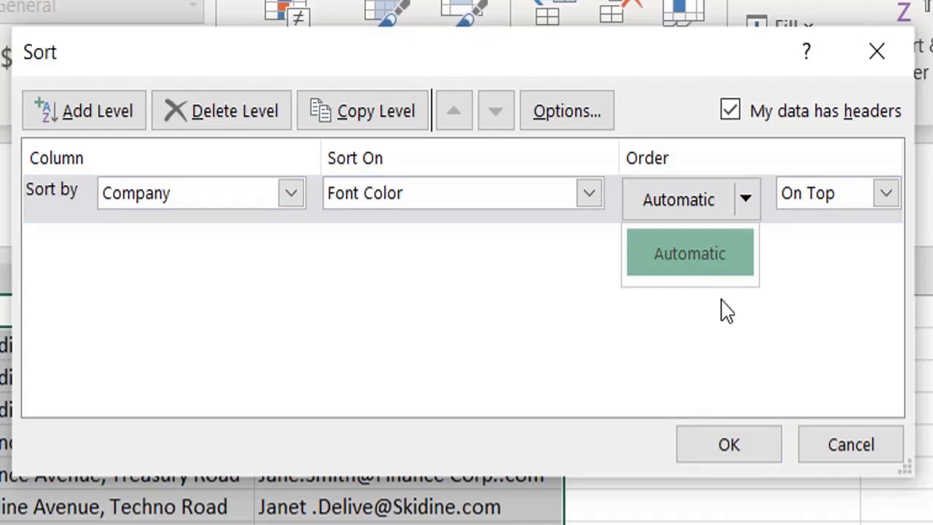
click(891, 201)
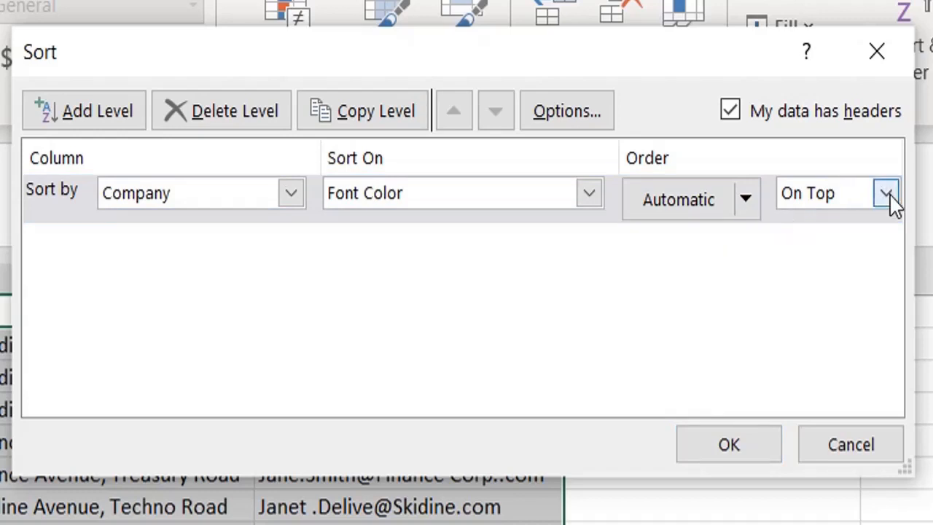
click(888, 194)
click(589, 191)
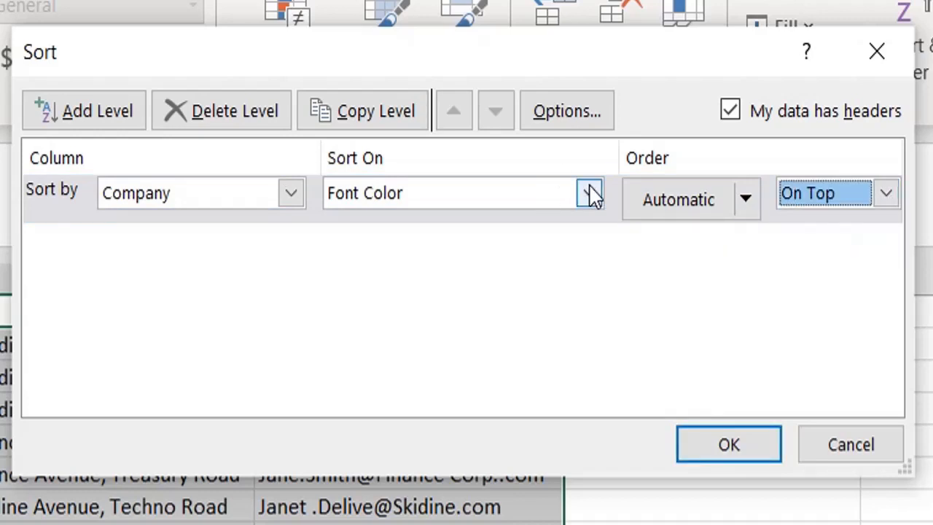
- Try Conditional Formatting Icon as the Company level's sort basis, view its icon choices, and return to Cell Values
click(591, 194)
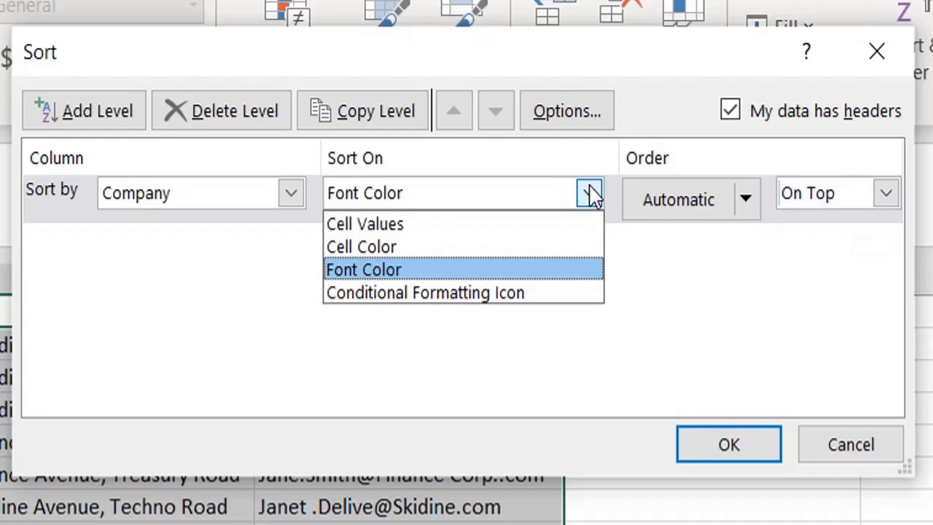
click(485, 293)
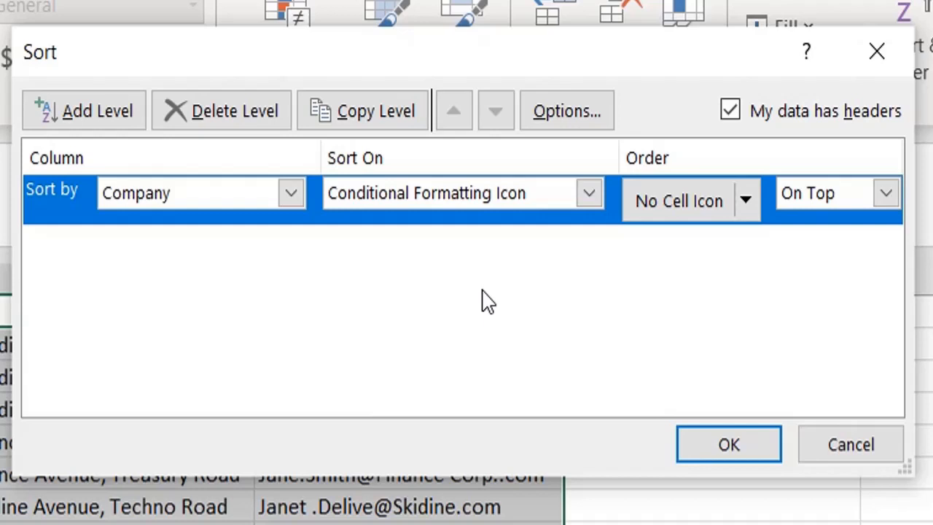
click(755, 209)
click(755, 208)
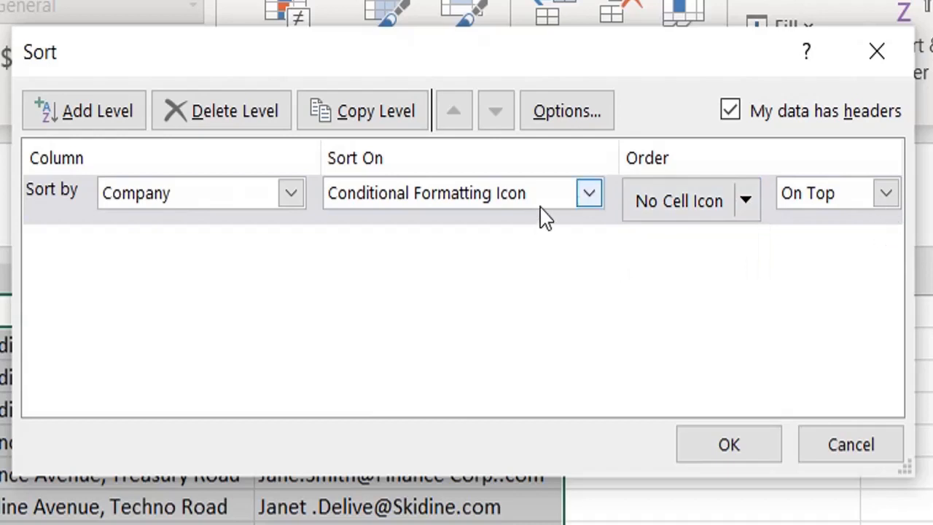
click(589, 204)
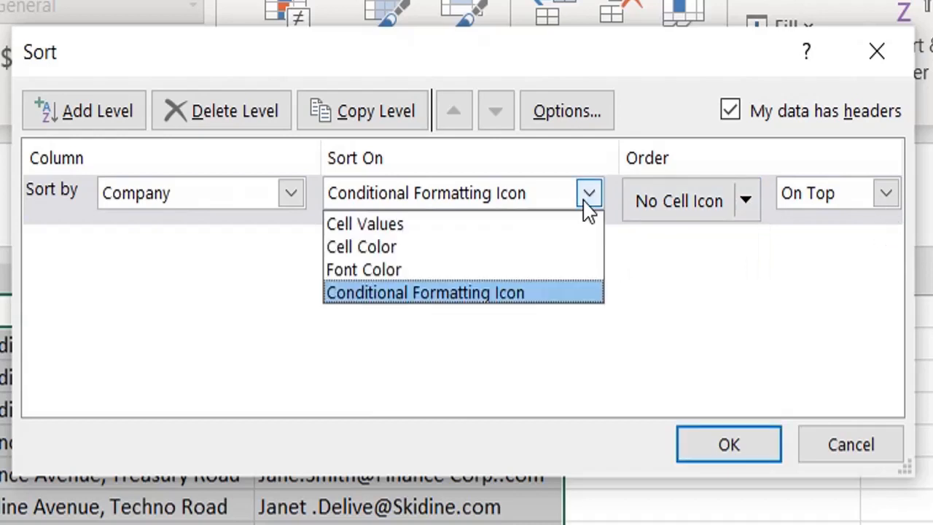
click(431, 226)
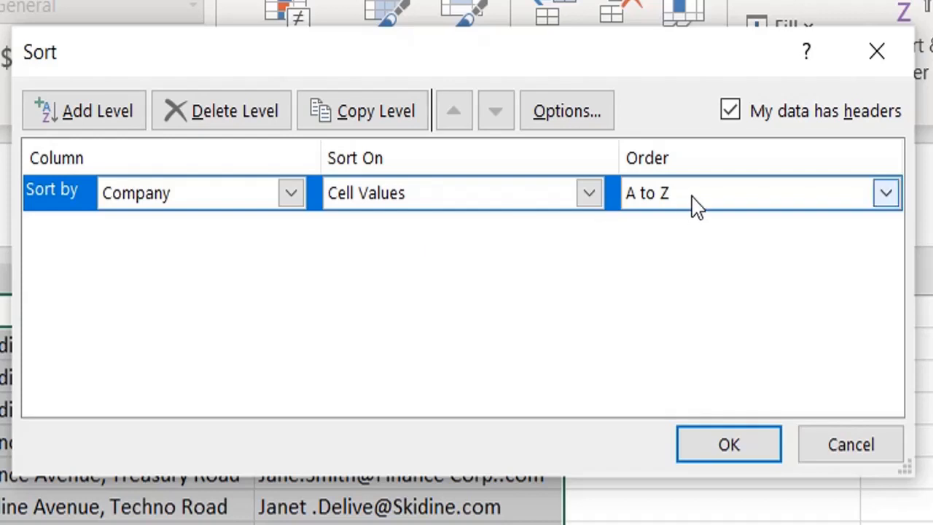
- Add a second sort level by First Name on Cell Values, ordered A to Z
click(109, 111)
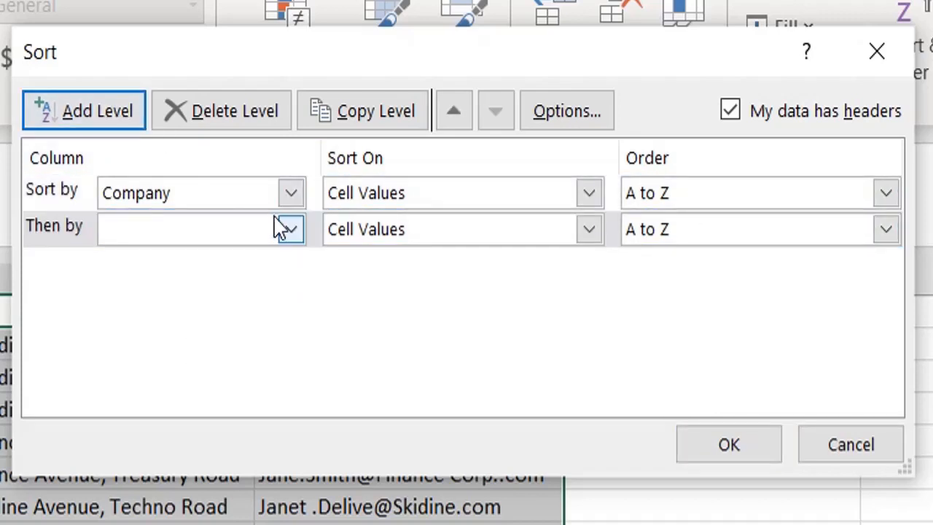
click(289, 231)
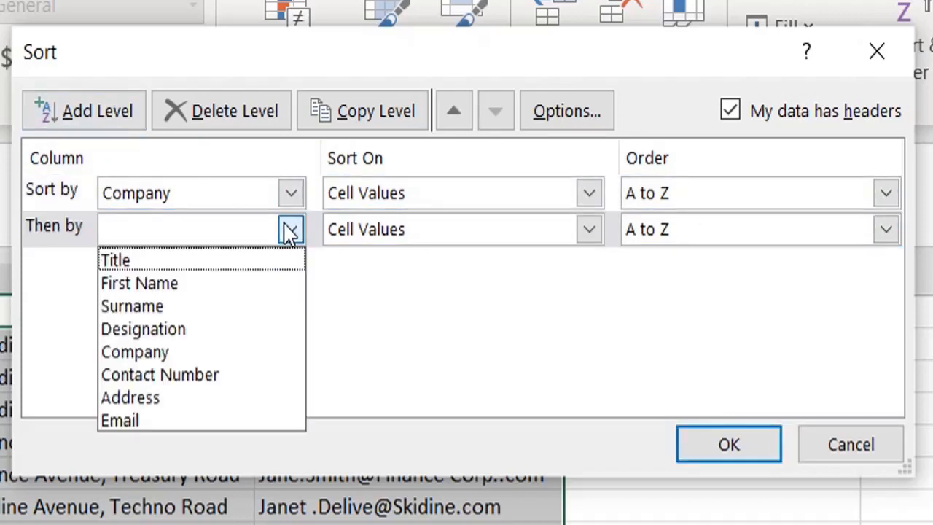
click(180, 284)
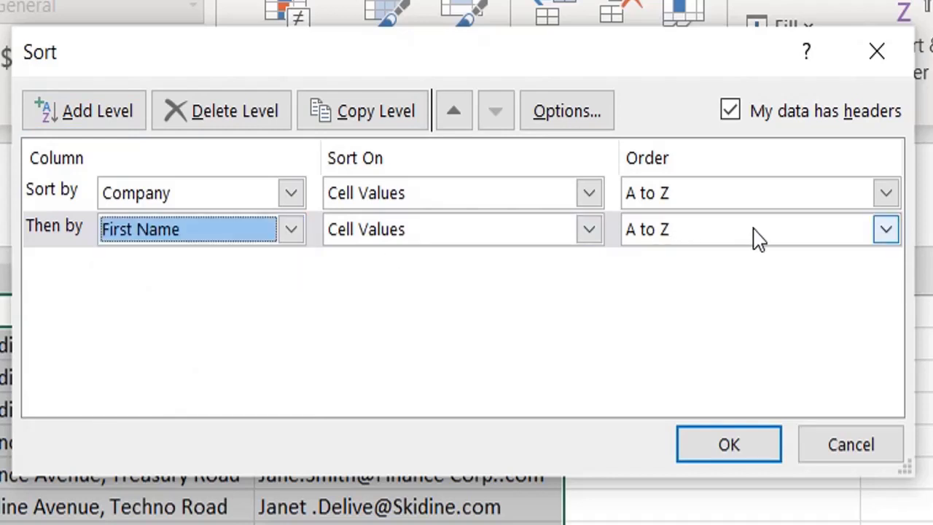
- Add a third sort level by Contact Number, ordered Largest to Smallest, and apply the custom sort to the invitee list
click(82, 116)
click(290, 276)
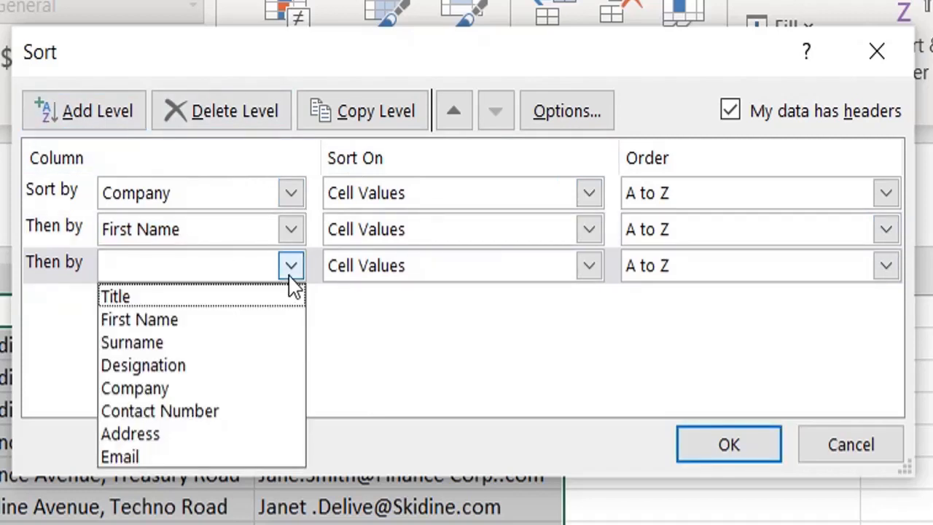
click(148, 404)
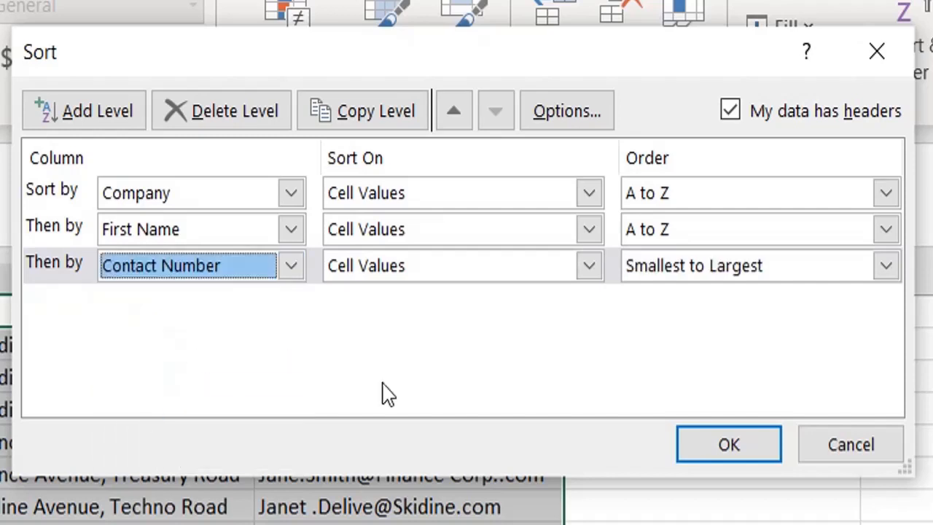
click(883, 266)
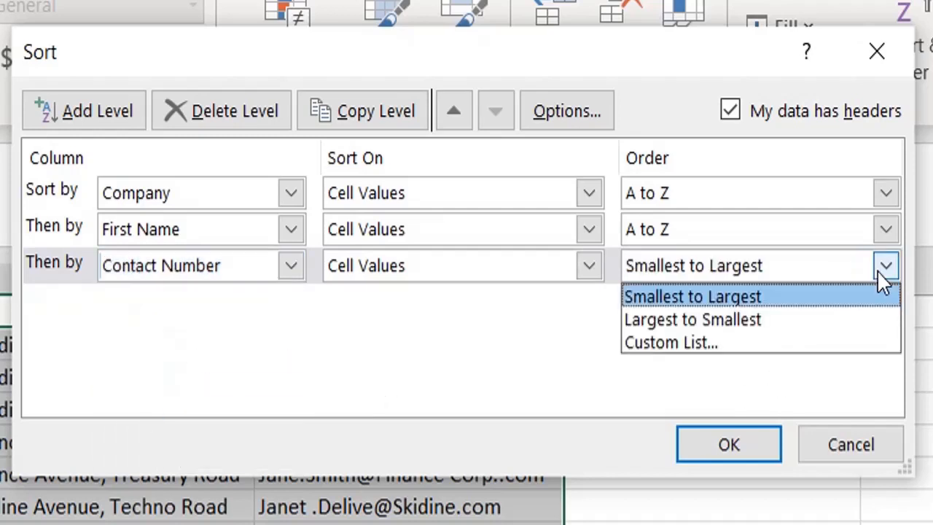
click(764, 324)
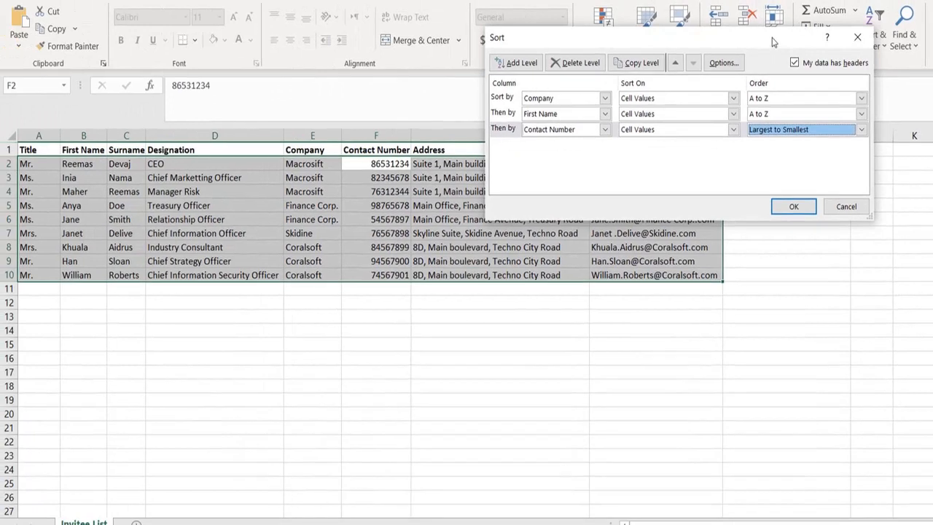
drag(680, 48, 867, 22)
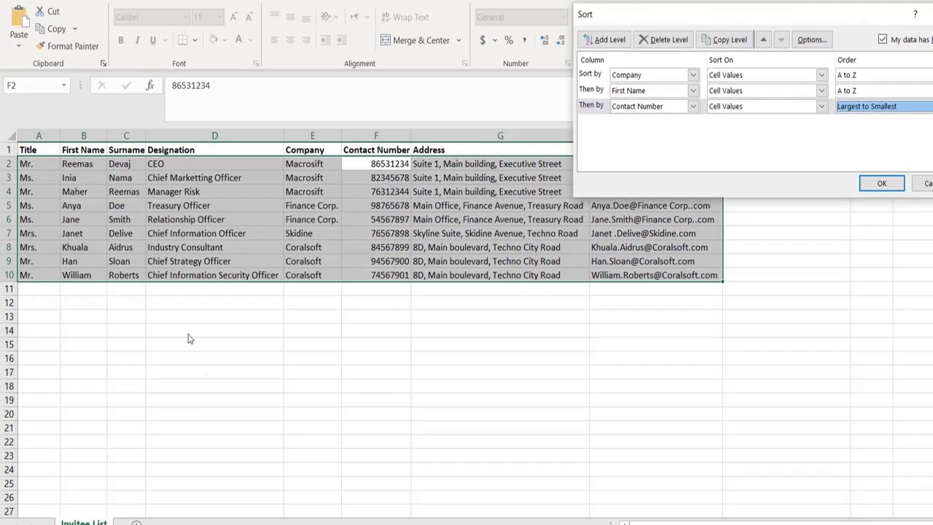
click(882, 184)
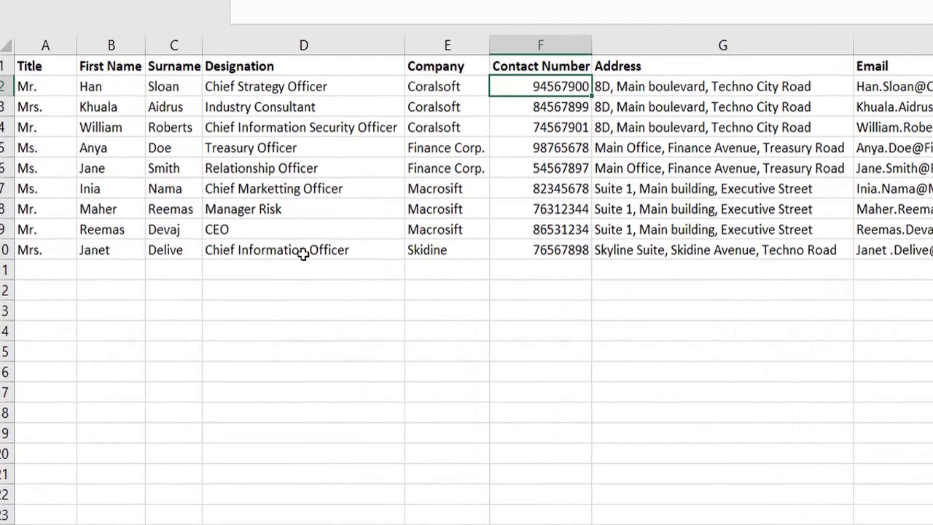
- Examine the Company column's order from the first to the last invitee and select the Coralsoft entries in E2:E4
click(446, 86)
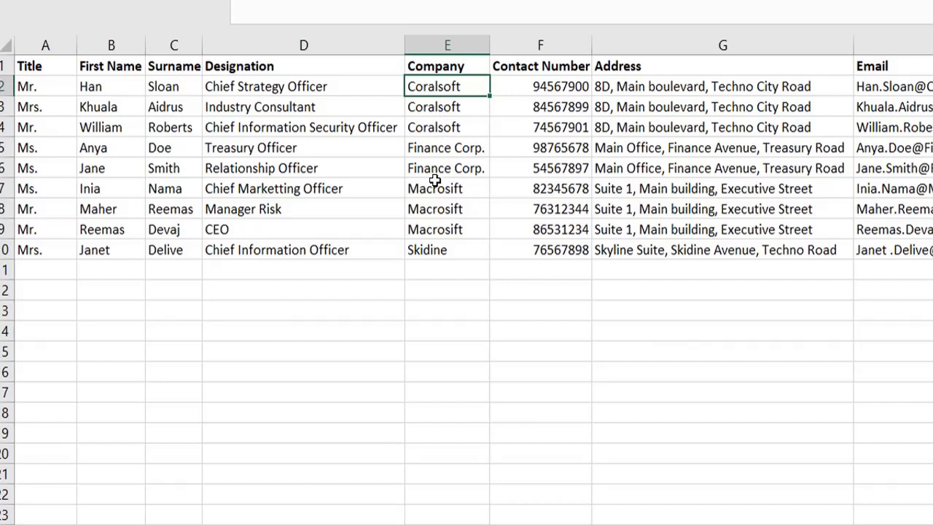
click(433, 251)
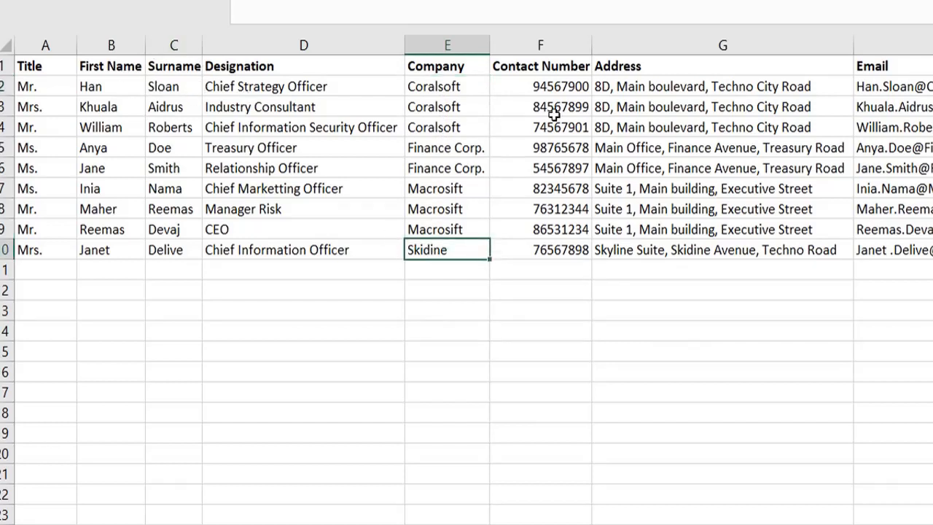
click(129, 92)
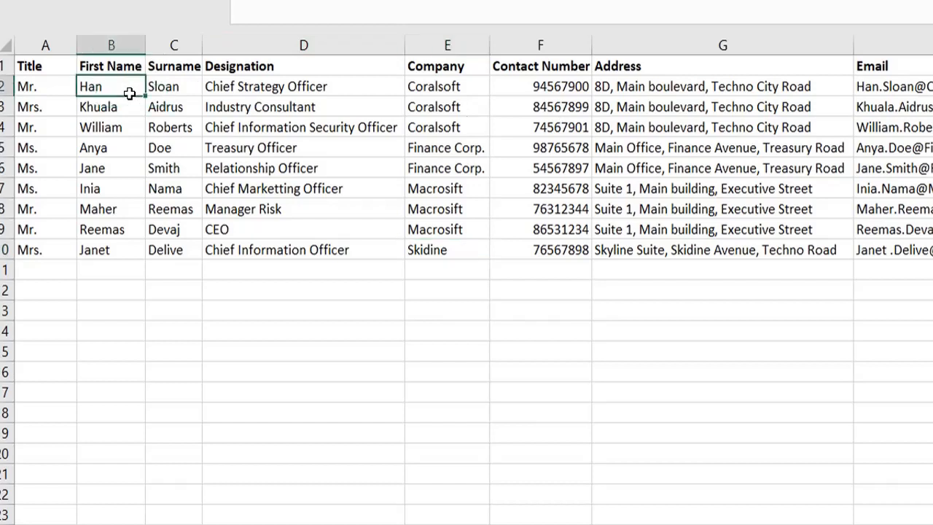
click(465, 100)
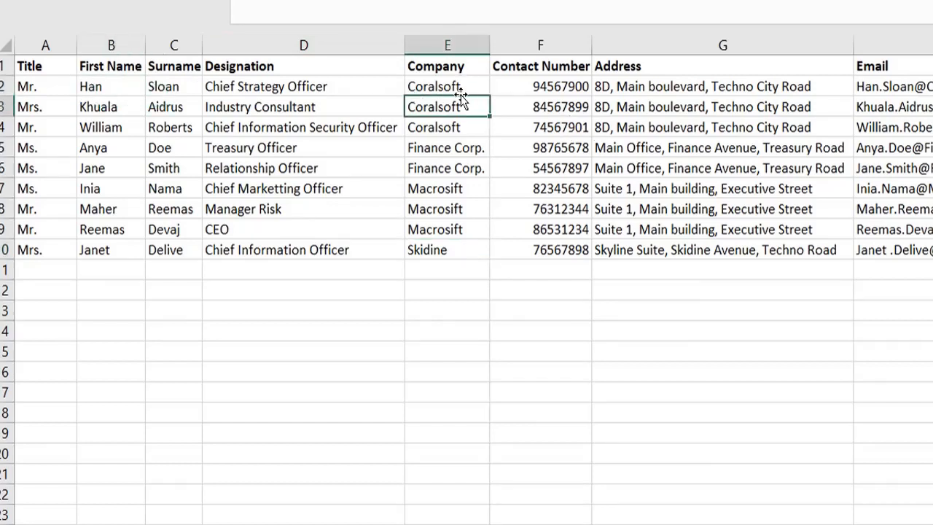
click(459, 93)
key(shift+Down)
key(shift+Down)
key(shift+Down)
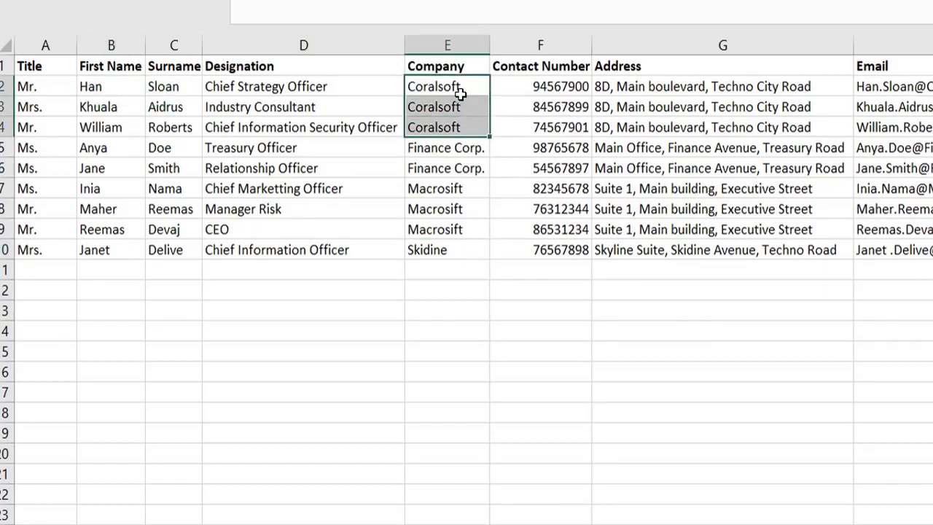
- Check the first-name order within the Coralsoft group by selecting the names in B2:C4
key(shift+Up)
key(Left)
key(Left)
key(Left)
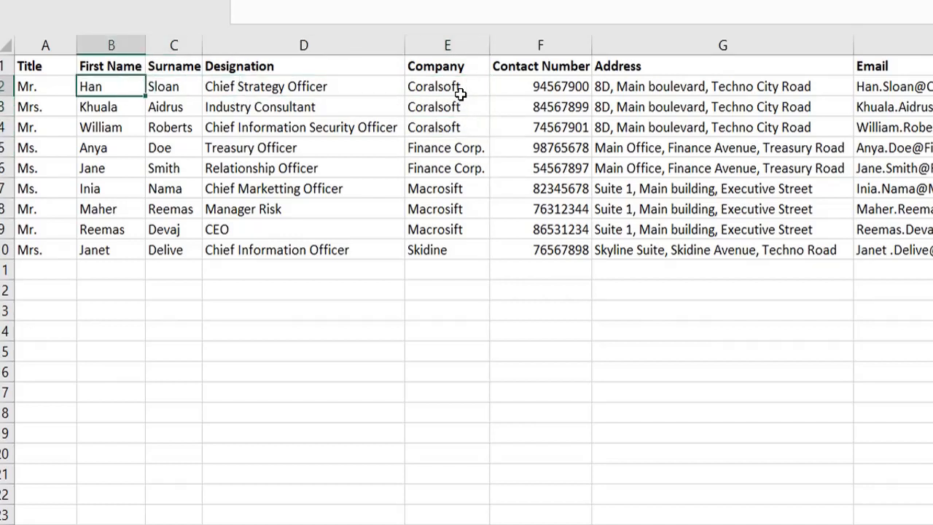
key(shift+Down)
key(shift+Down)
key(shift+Right)
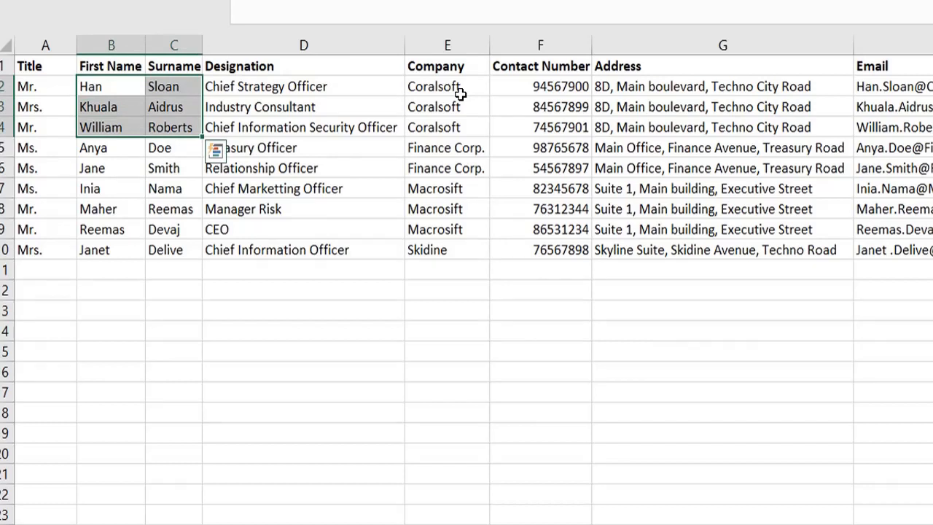
- Check the first-name order within the Finance Corp. and Macrosift groups, selecting B5:B6 and B7:B9
key(Down)
key(Down)
key(Down)
key(Down)
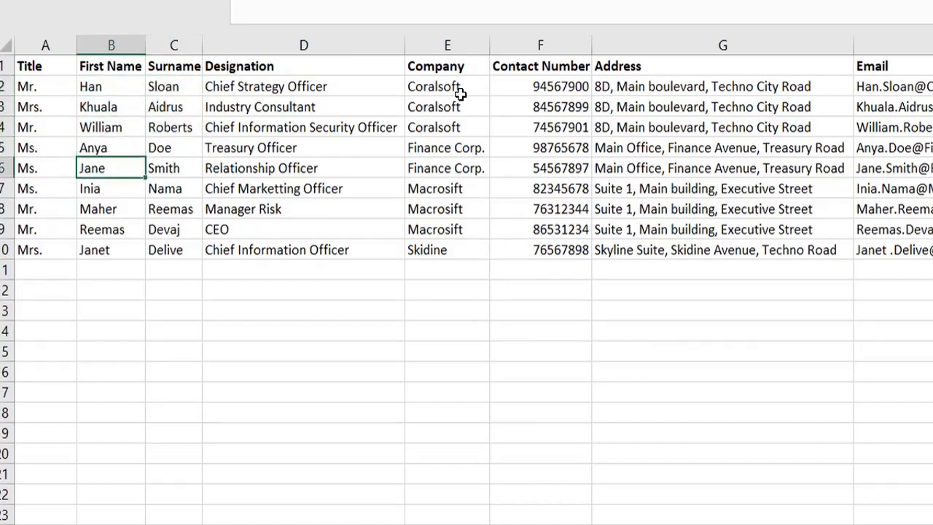
key(Up)
key(shift+Down)
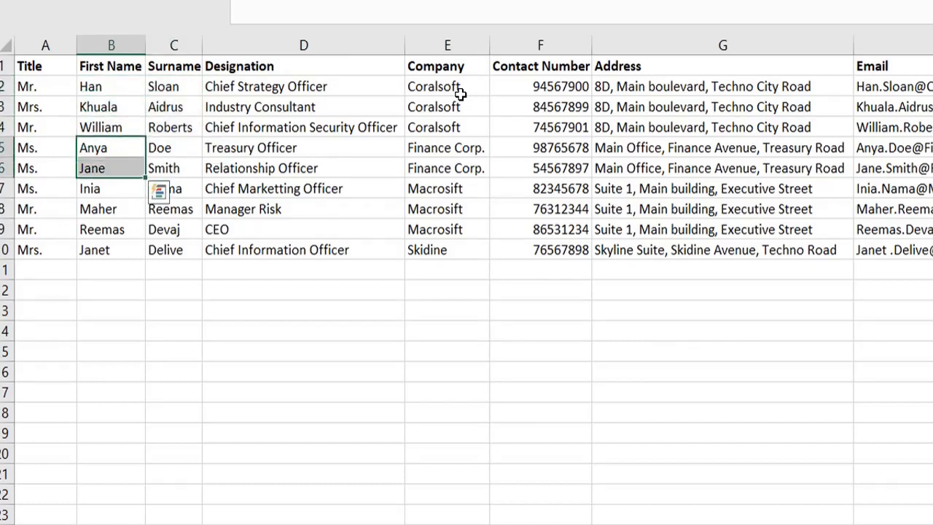
key(Down)
key(Down)
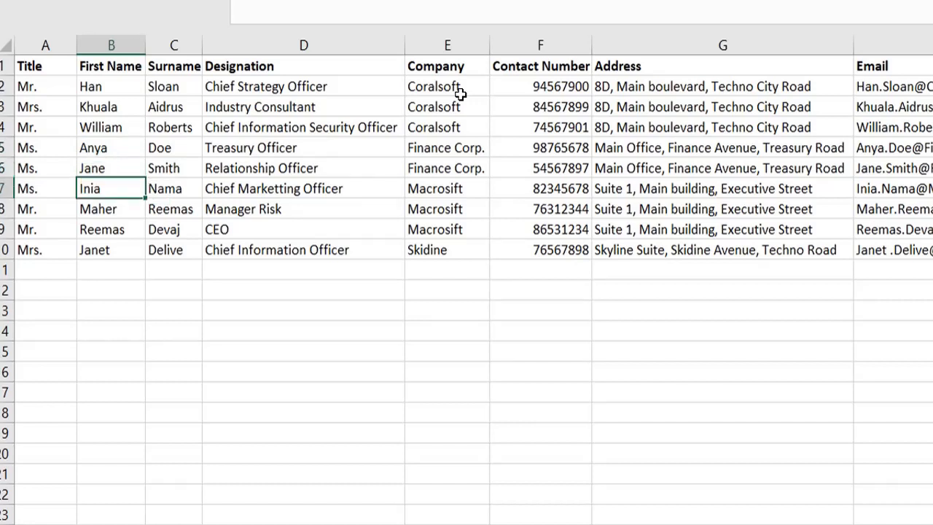
key(shift+Down)
key(shift+Down)
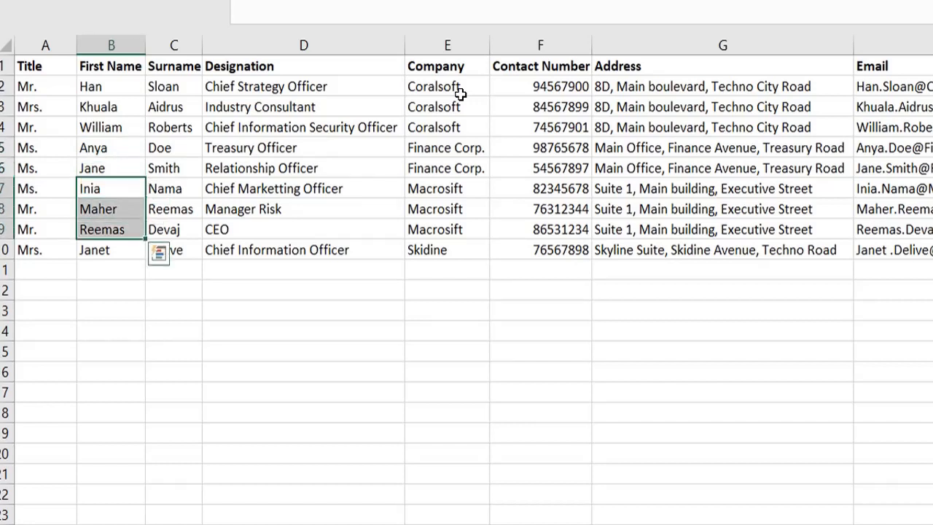
key(Down)
key(Down)
key(Down)
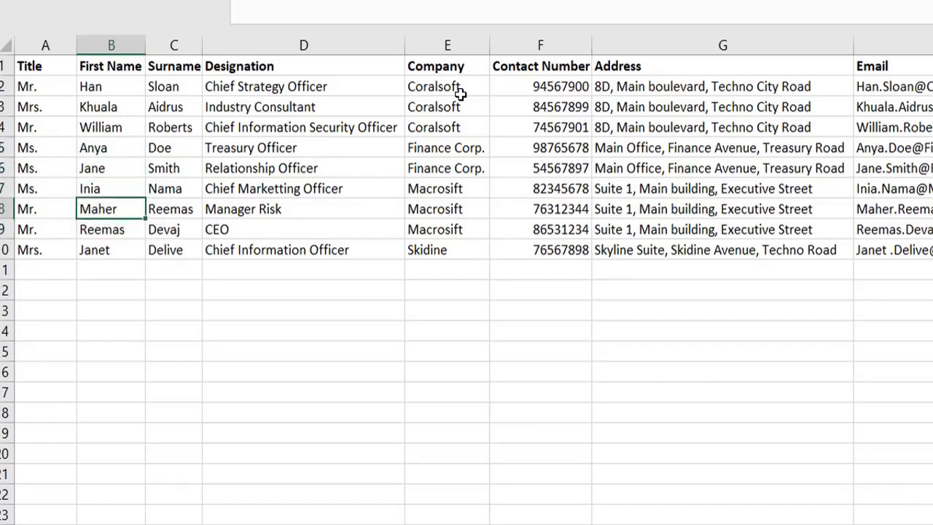
key(Up)
key(Up)
key(Up)
key(Up)
key(Up)
key(Up)
key(Up)
key(Up)
key(Up)
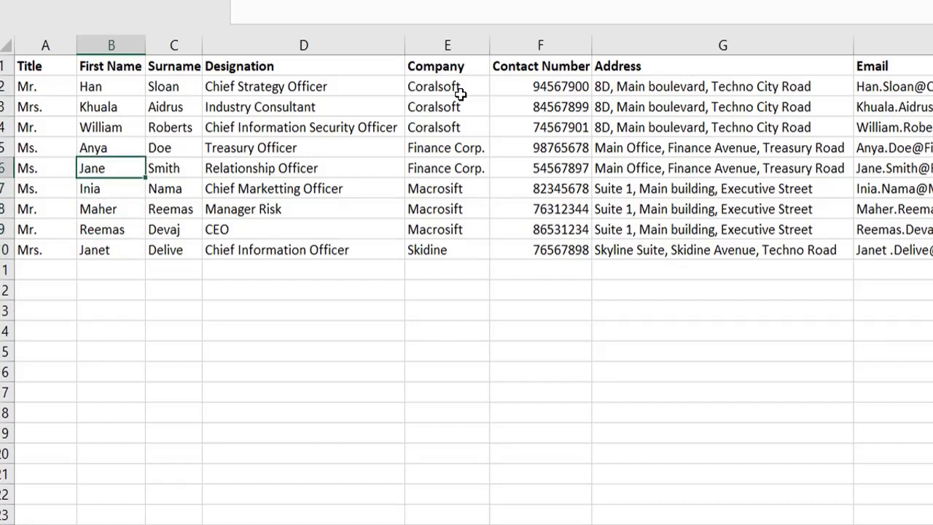
- Compare the Company and Contact Number sort levels across the first invitee row
key(Right)
key(Right)
key(Right)
key(Right)
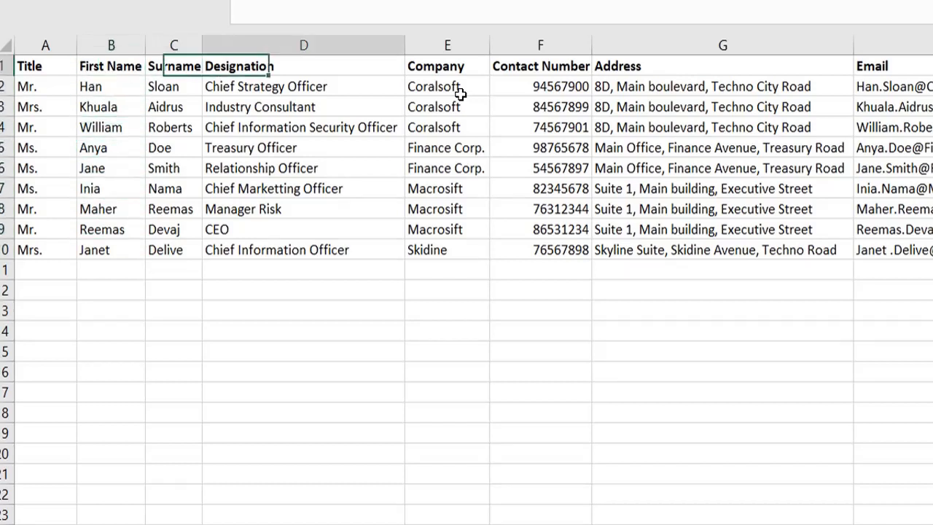
key(Down)
key(Left)
key(Left)
key(Left)
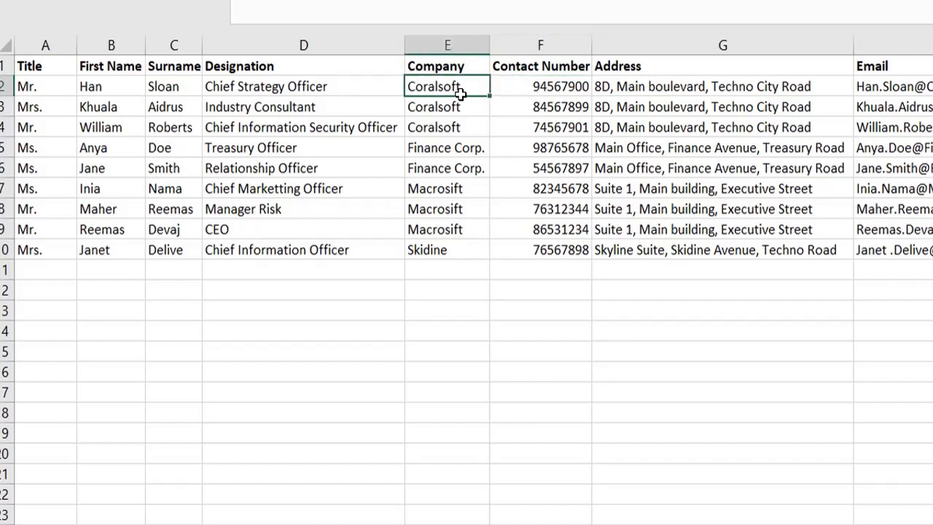
key(Left)
key(Right)
key(Right)
key(Right)
key(Right)
key(Right)
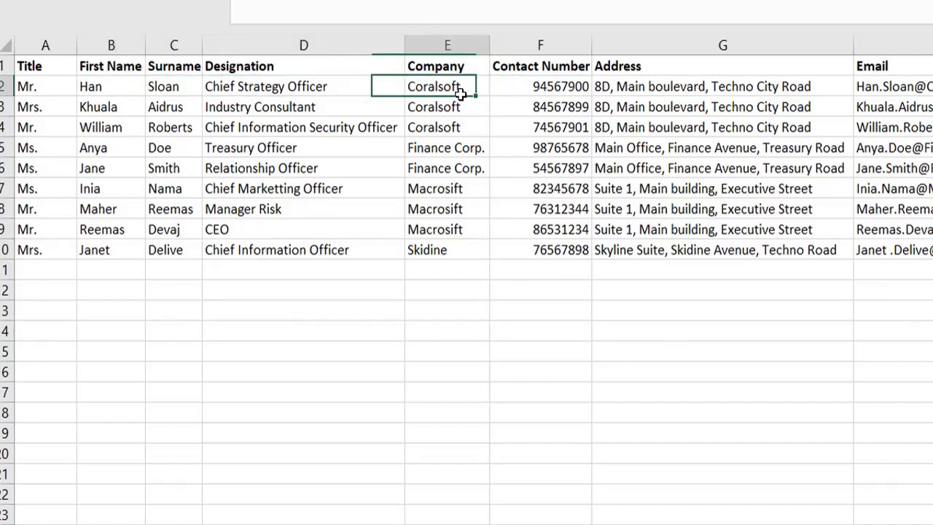
key(Left)
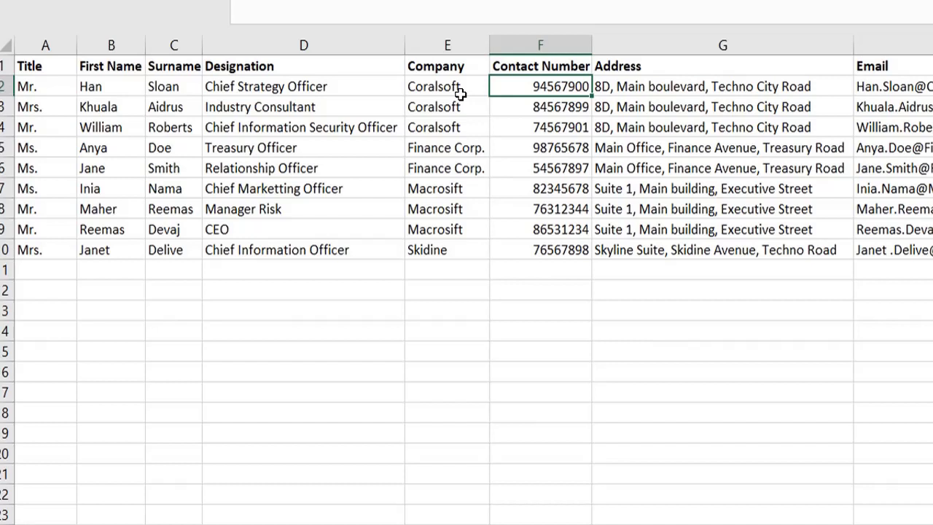
key(Left)
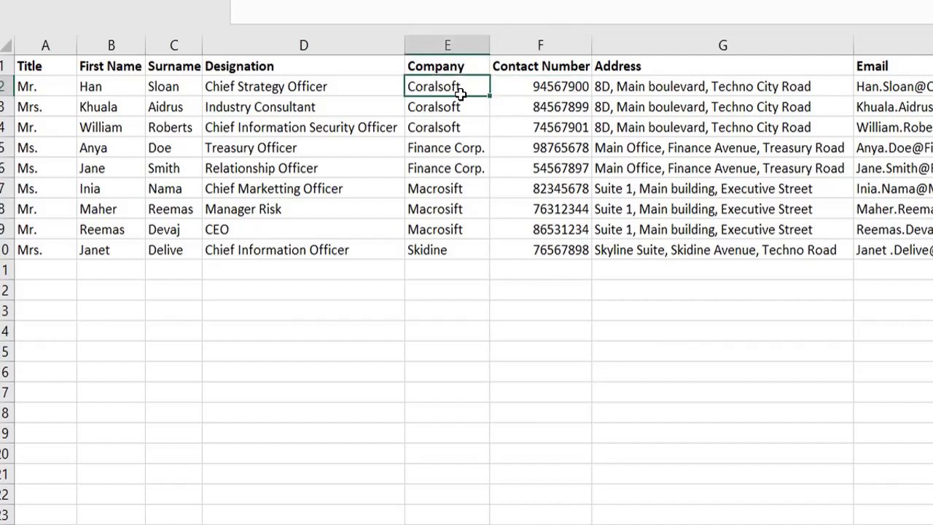
- Examine the Contact Number column's order down to the last invitee and return to the Title header cell
key(Right)
key(Right)
key(Left)
key(Down)
key(Down)
key(Down)
key(Down)
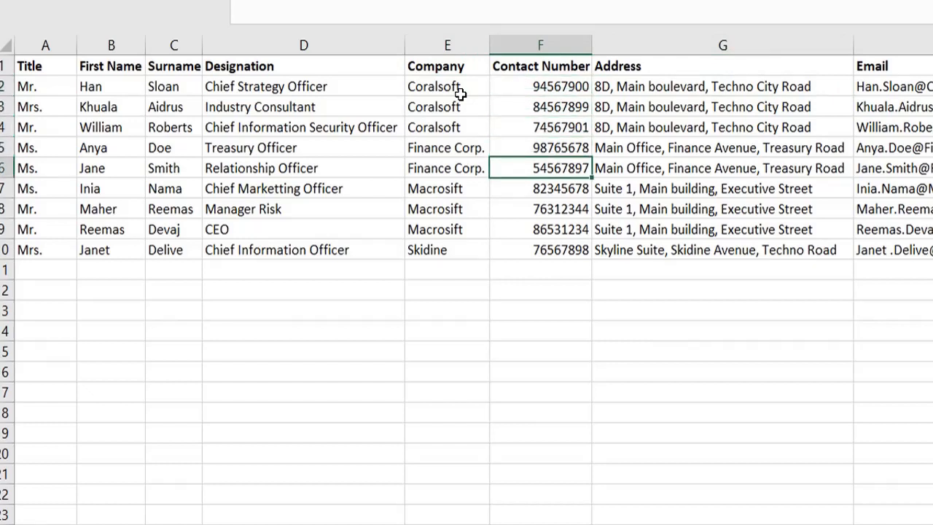
key(Up)
key(Up)
key(Up)
key(Up)
key(Down)
key(Down)
key(Down)
key(Down)
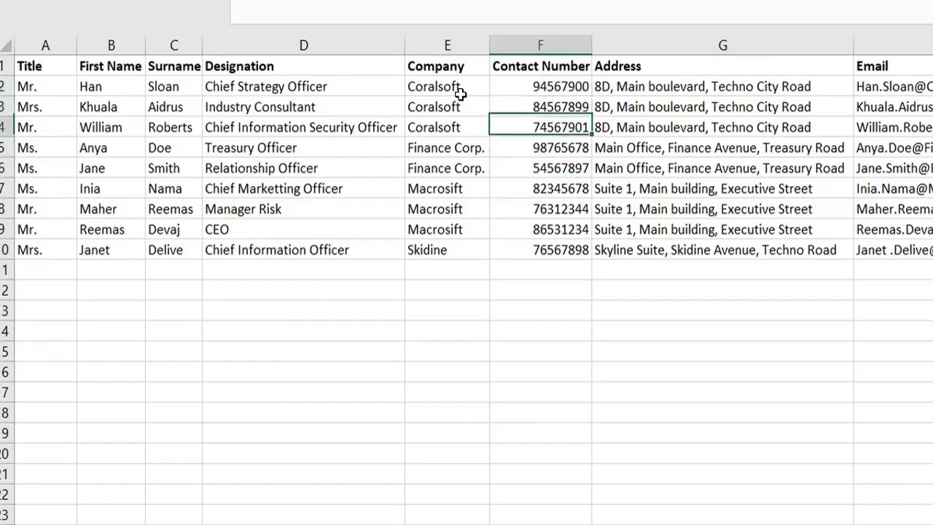
key(Down)
key(Down)
key(Down)
key(Down)
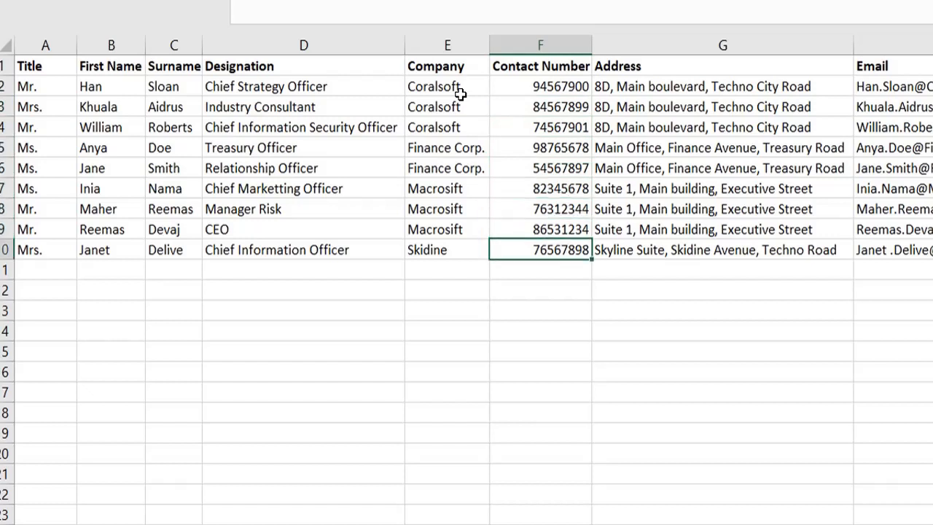
click(29, 64)
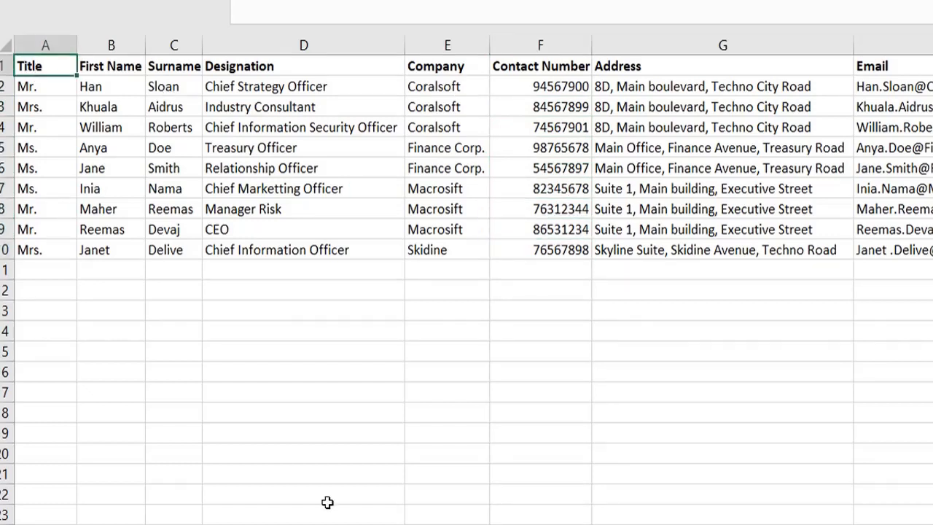